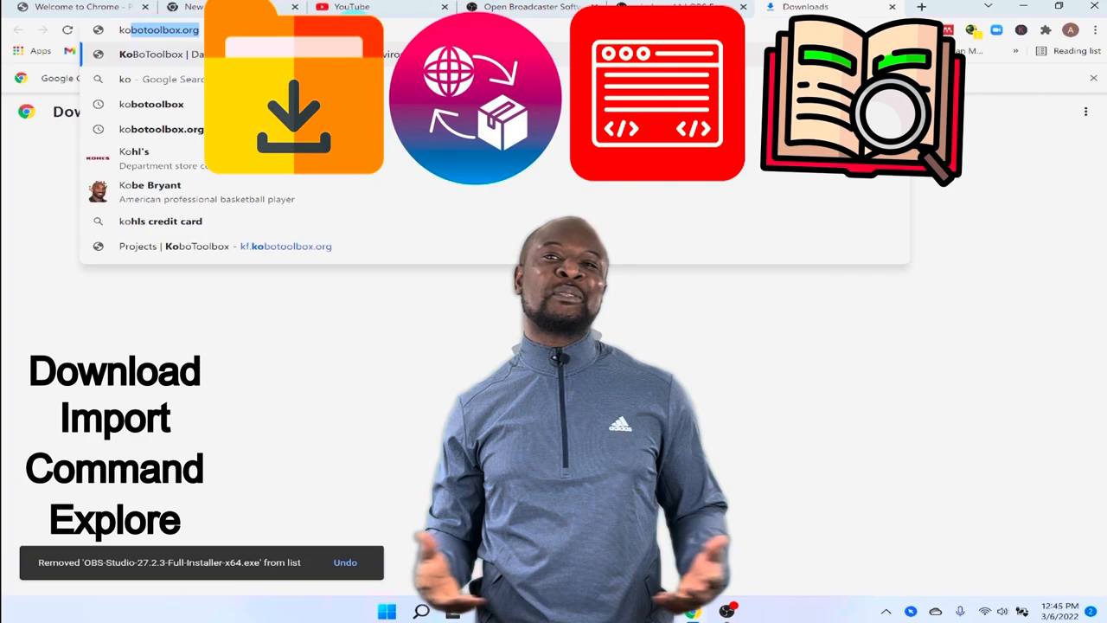
# - Load kobotoolbox.org and log in to the public researchers server with the saved credentials
pyautogui.press('Return')
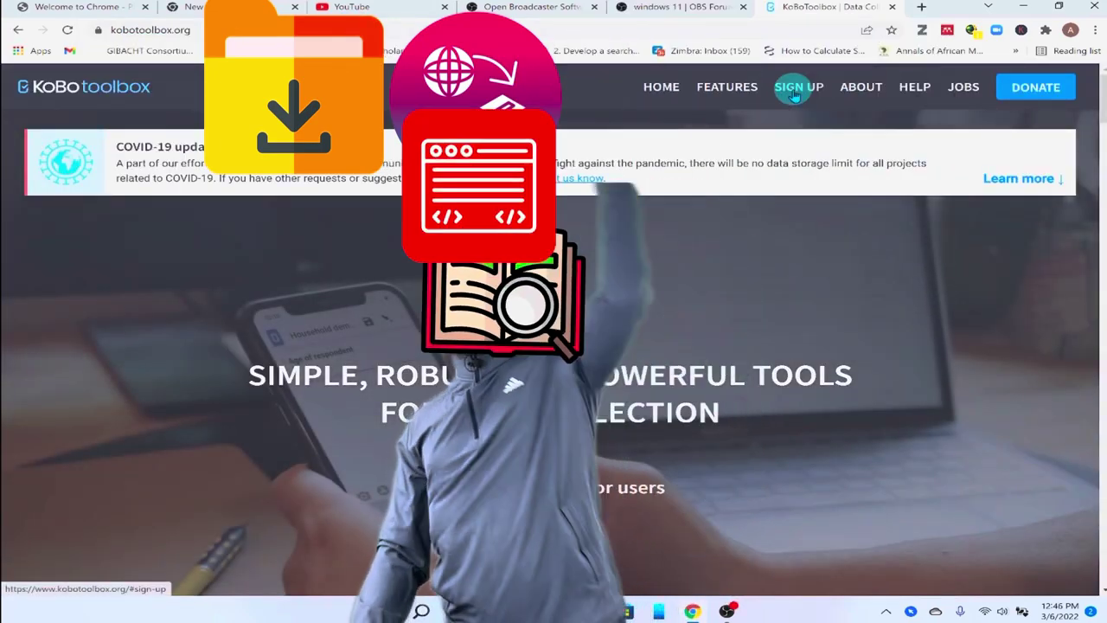
pyautogui.click(796, 86)
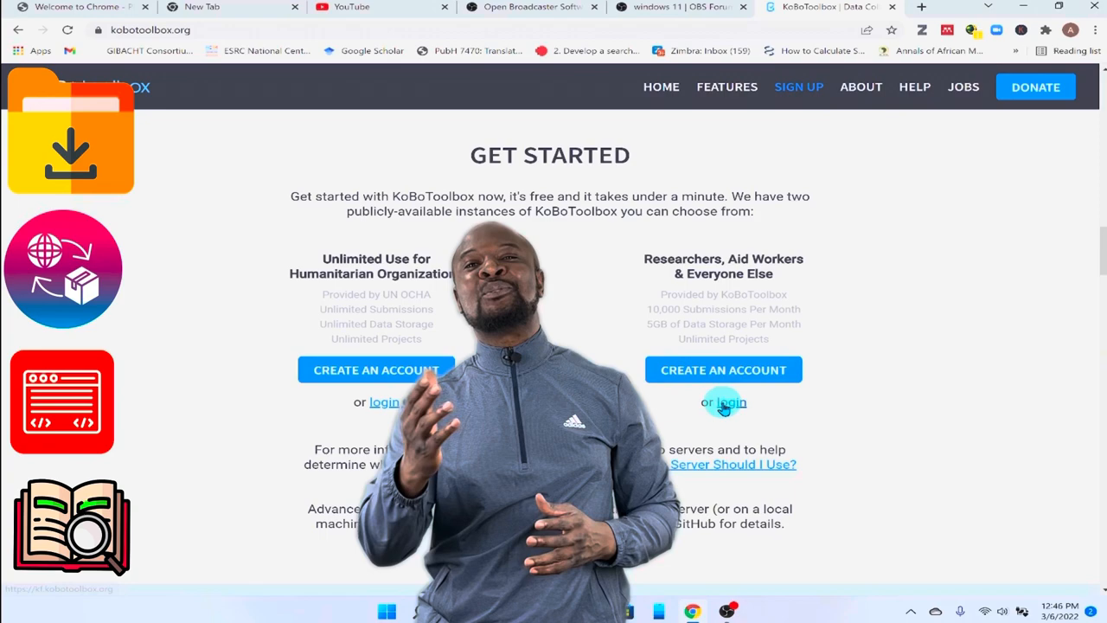
pyautogui.click(726, 403)
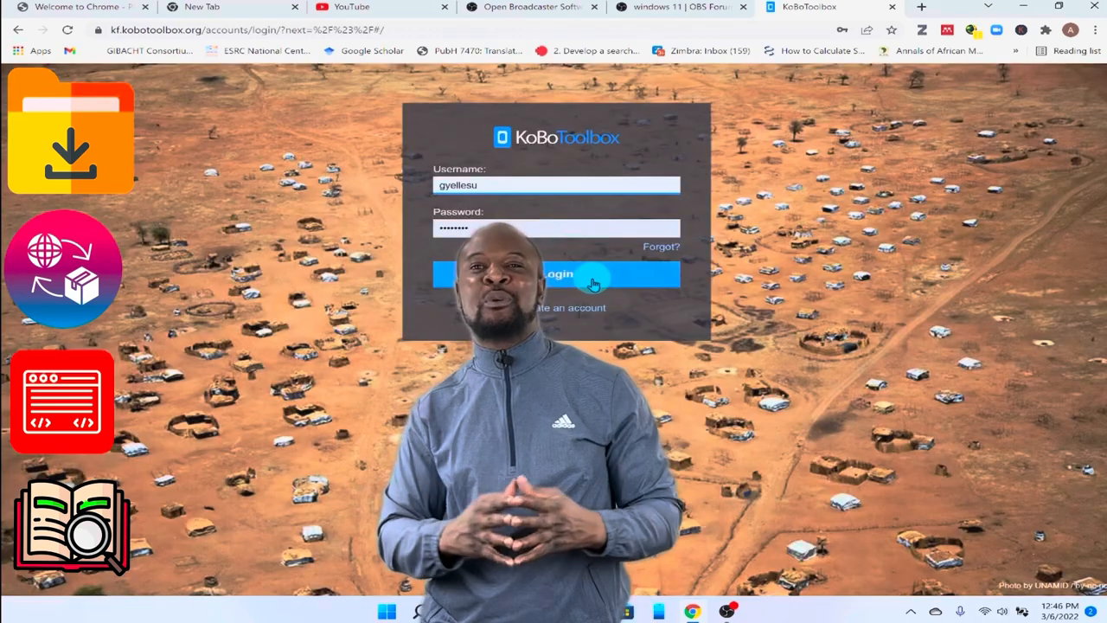
pyautogui.click(556, 274)
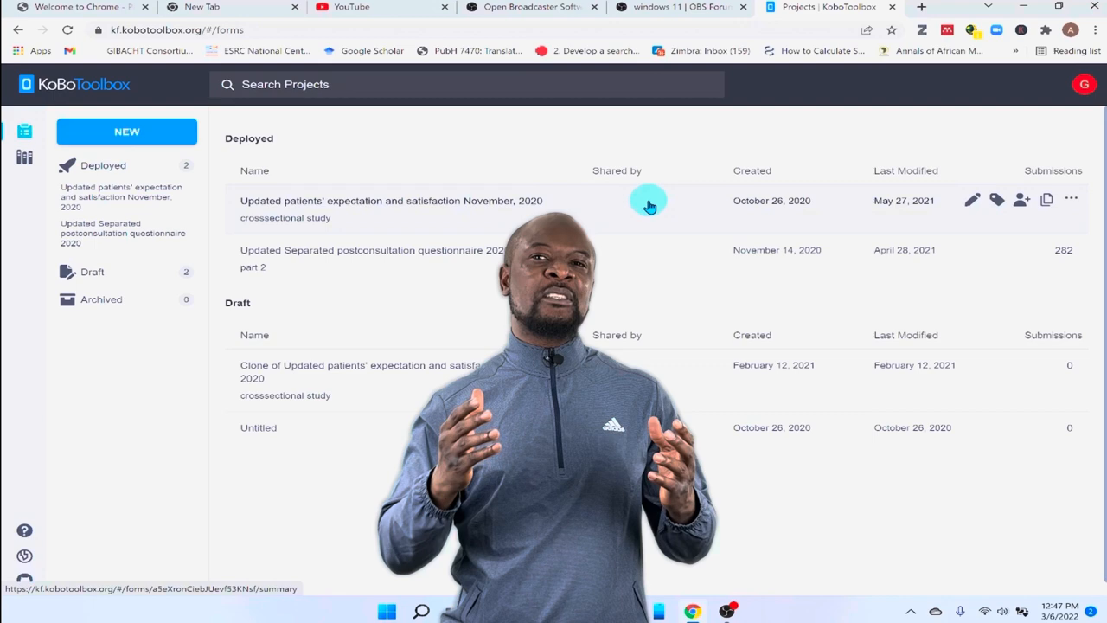
# - Open the patients' expectation and satisfaction project and go to its Data Downloads page
pyautogui.click(650, 206)
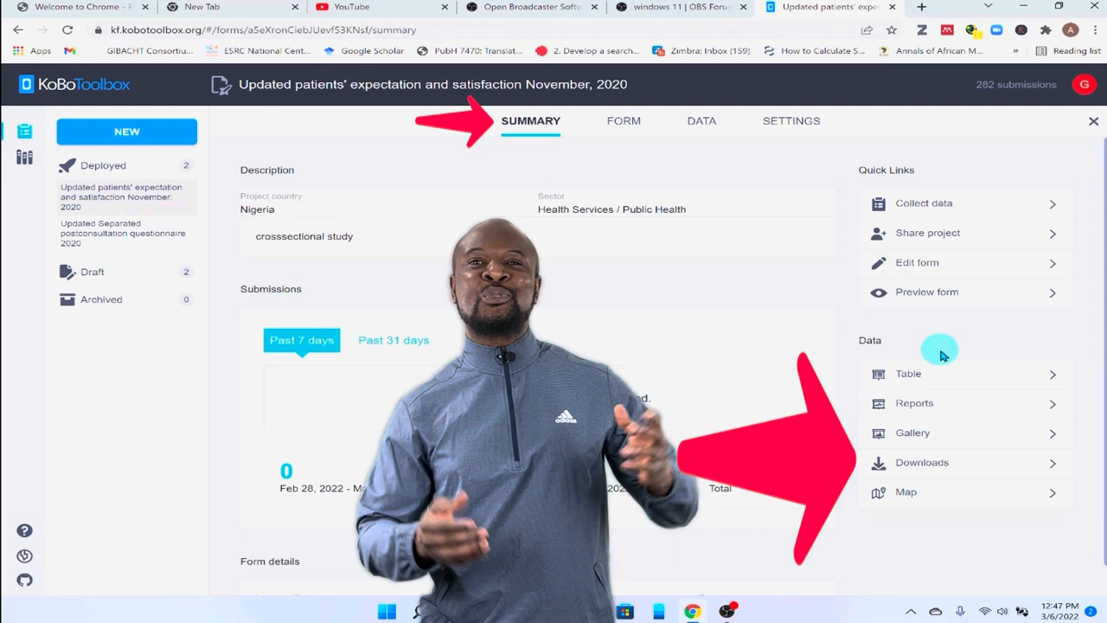
pyautogui.click(939, 462)
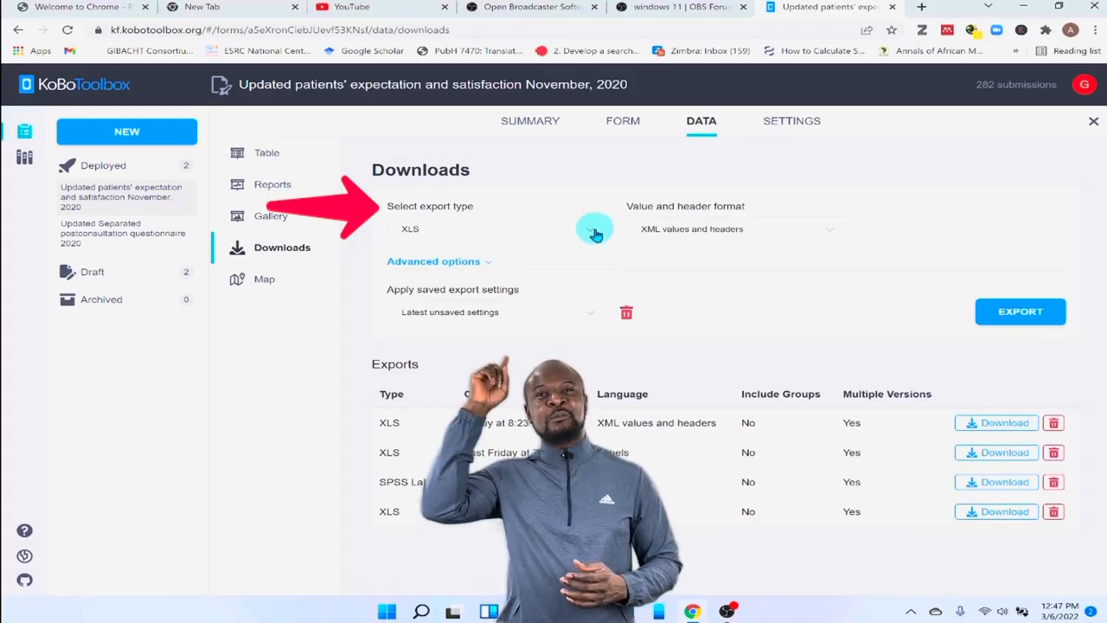
# - Export the project data as SPSS Labels with Labels as the value and header format
pyautogui.click(594, 233)
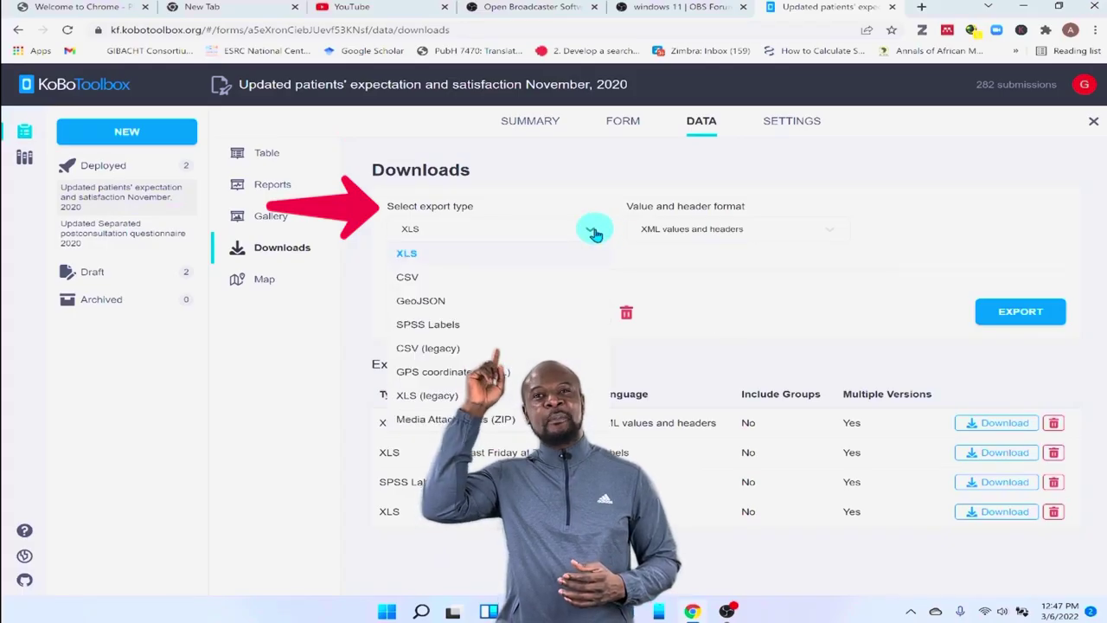
pyautogui.click(570, 328)
pyautogui.click(770, 230)
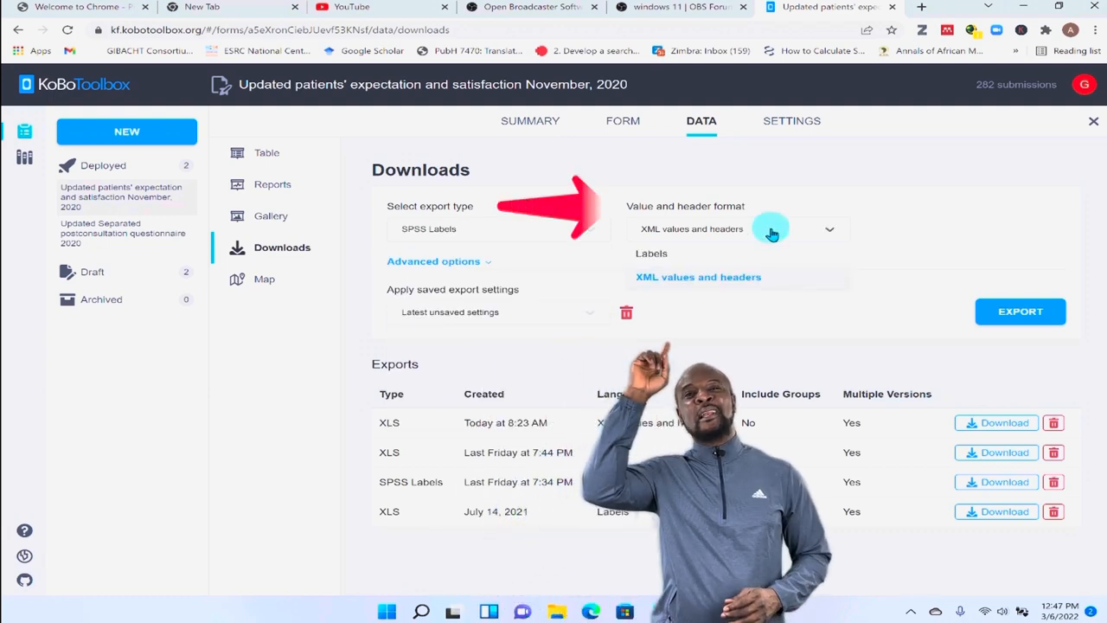
pyautogui.click(765, 254)
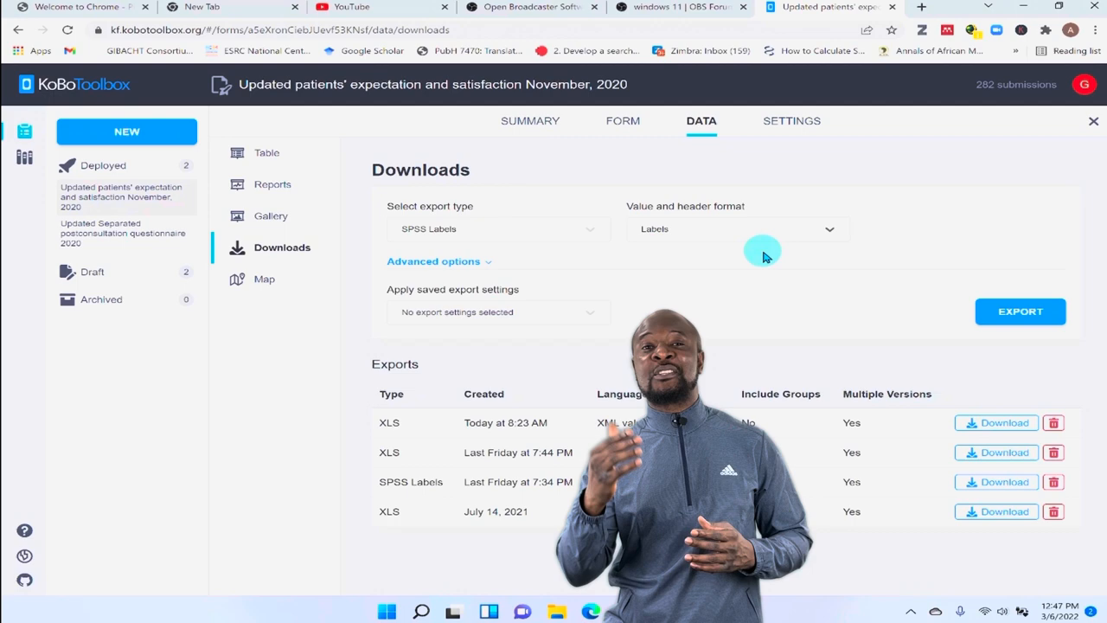
pyautogui.click(1020, 314)
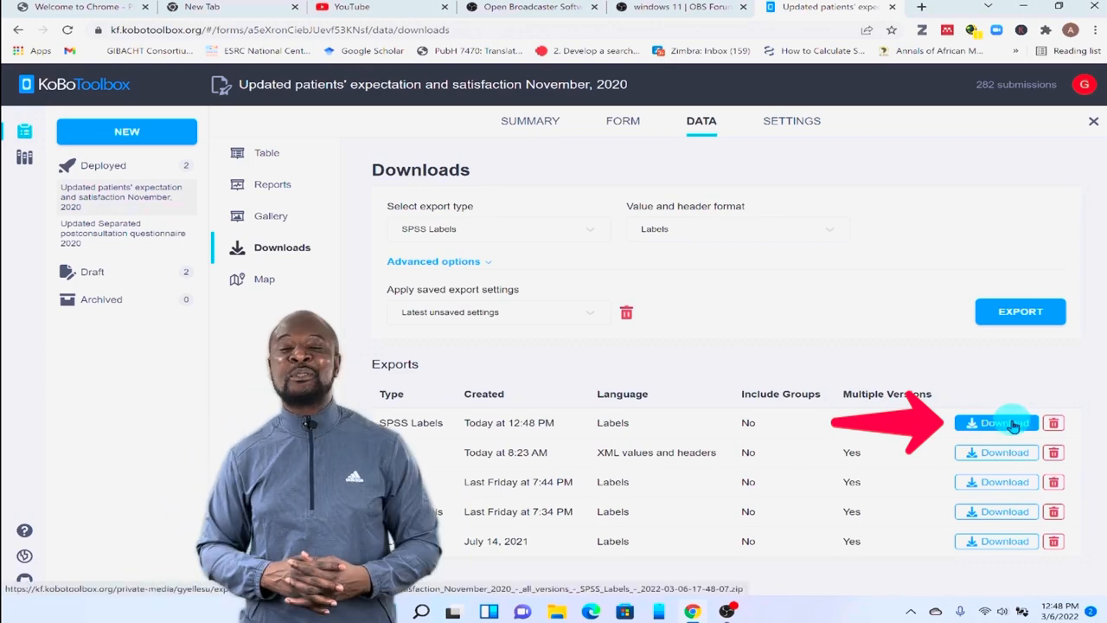
# - Download the SPSS Labels zip, then export the data as XLS with XML values and headers
pyautogui.click(1014, 424)
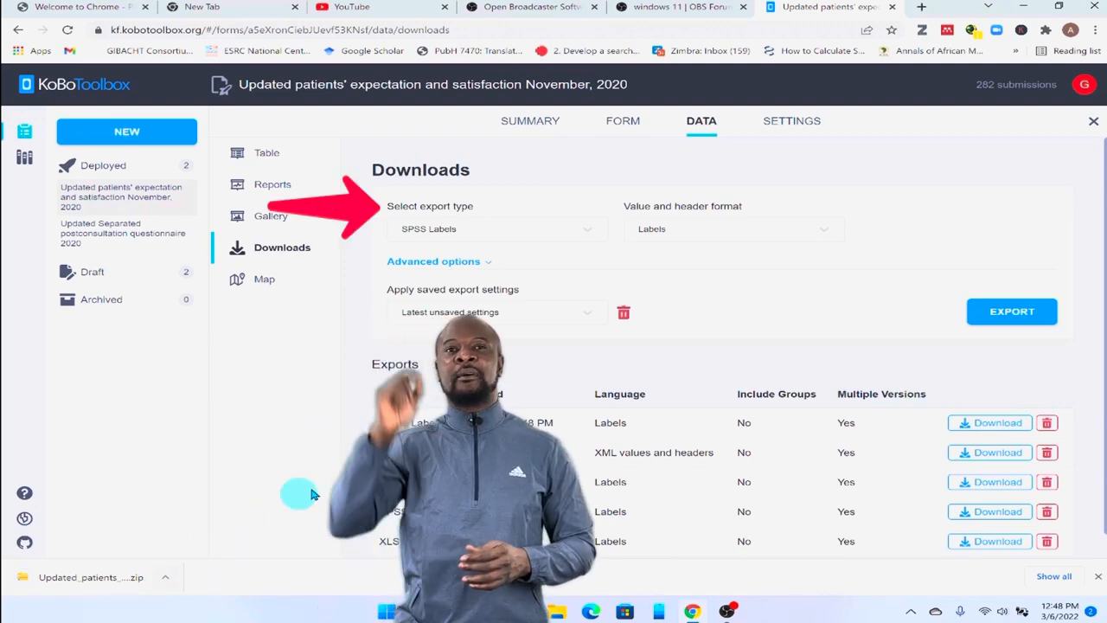
pyautogui.click(586, 230)
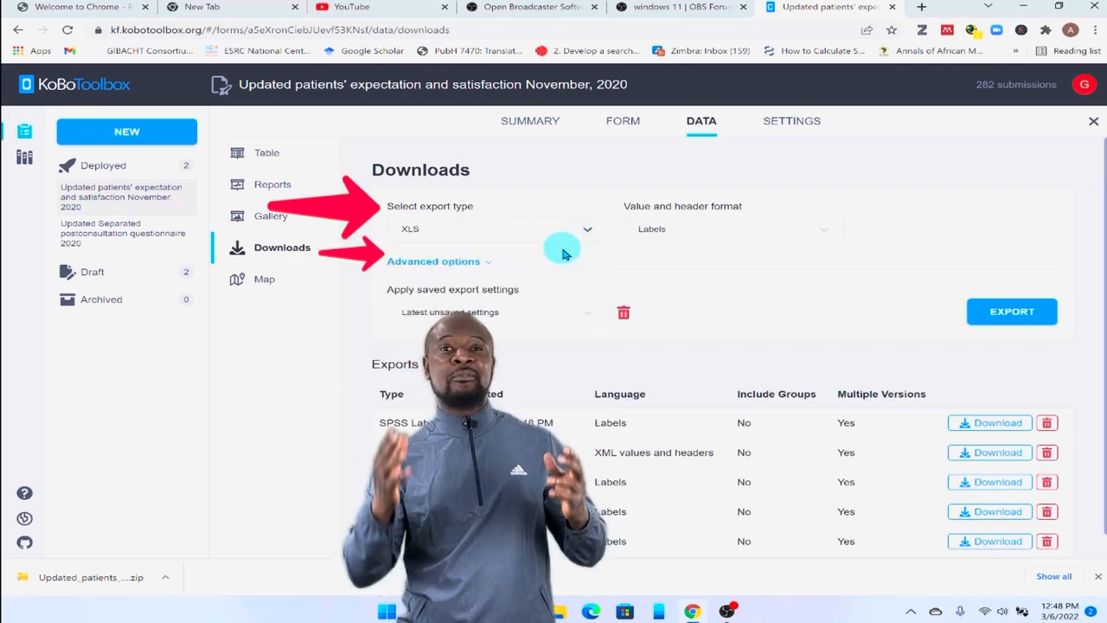
pyautogui.click(786, 230)
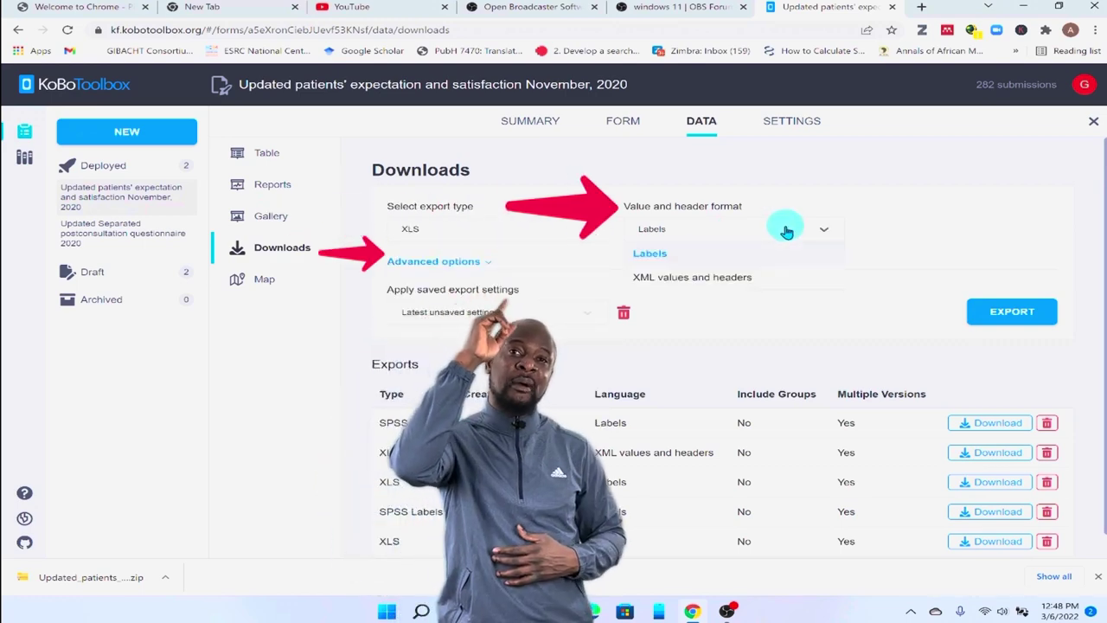
pyautogui.click(793, 278)
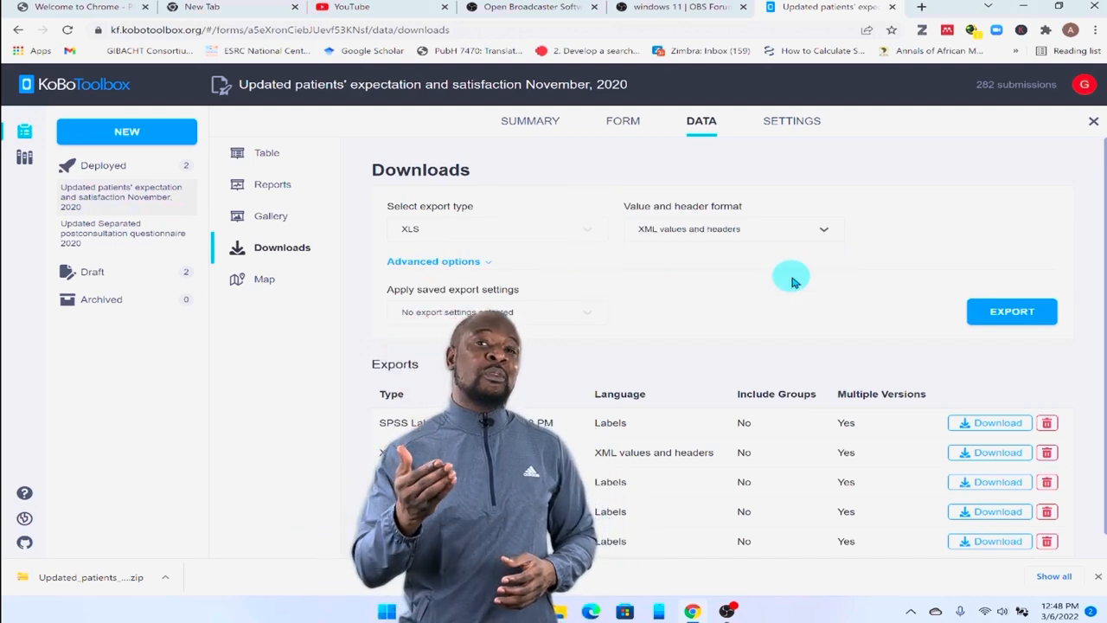
pyautogui.click(1005, 316)
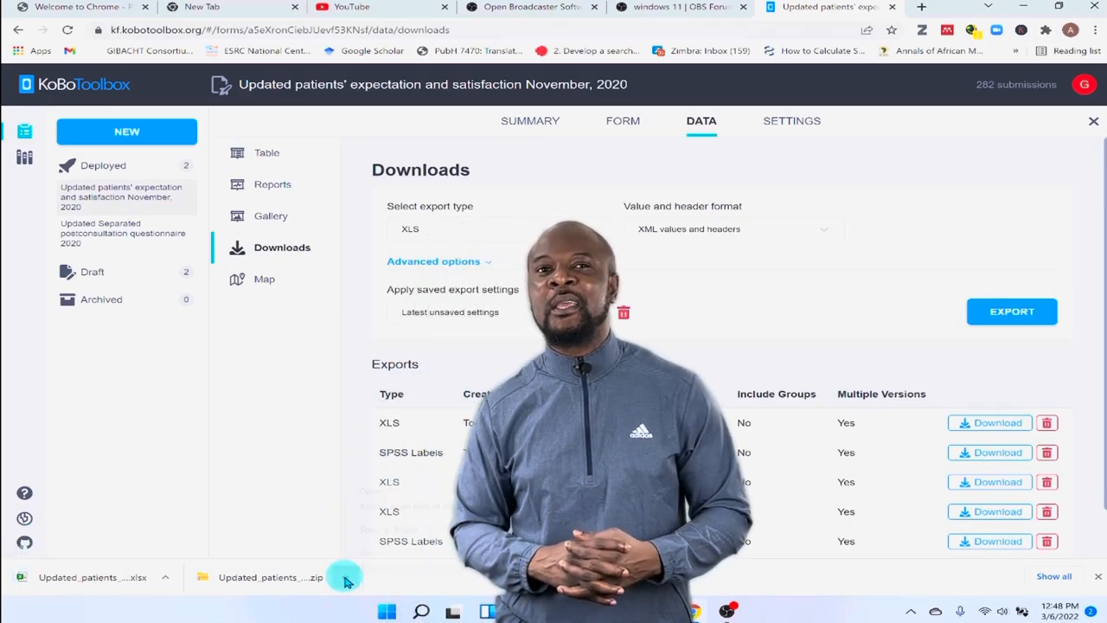
# - Show the downloaded zip in Downloads and open its SPSS Statistics Syntax File, launching SPSS
pyautogui.click(344, 577)
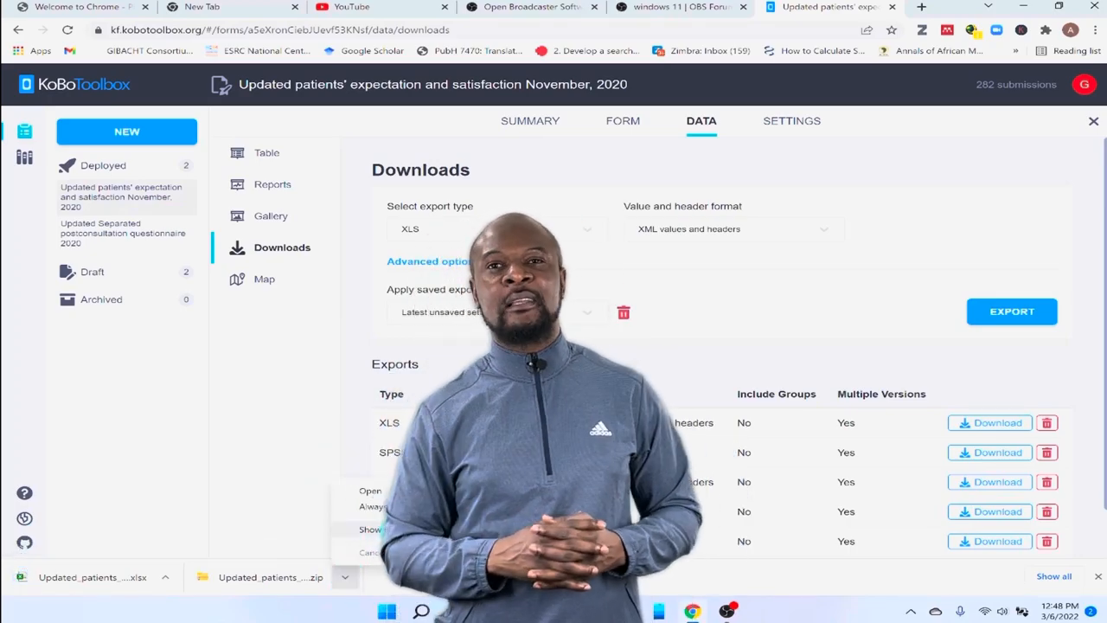
pyautogui.click(374, 529)
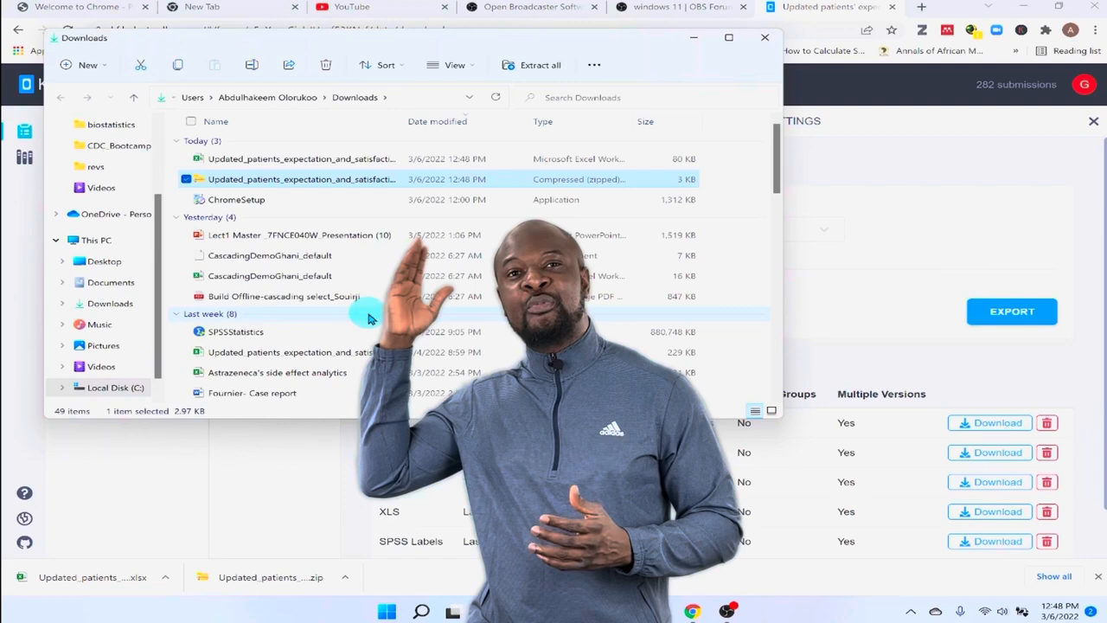
pyautogui.doubleClick(327, 179)
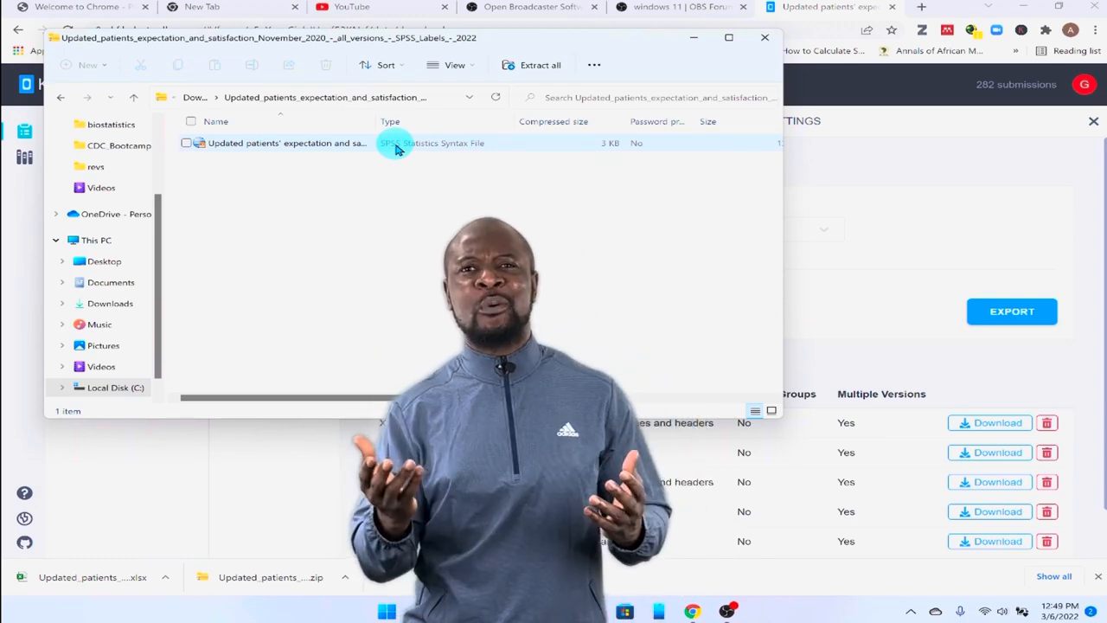
pyautogui.click(396, 149)
pyautogui.doubleClick(396, 149)
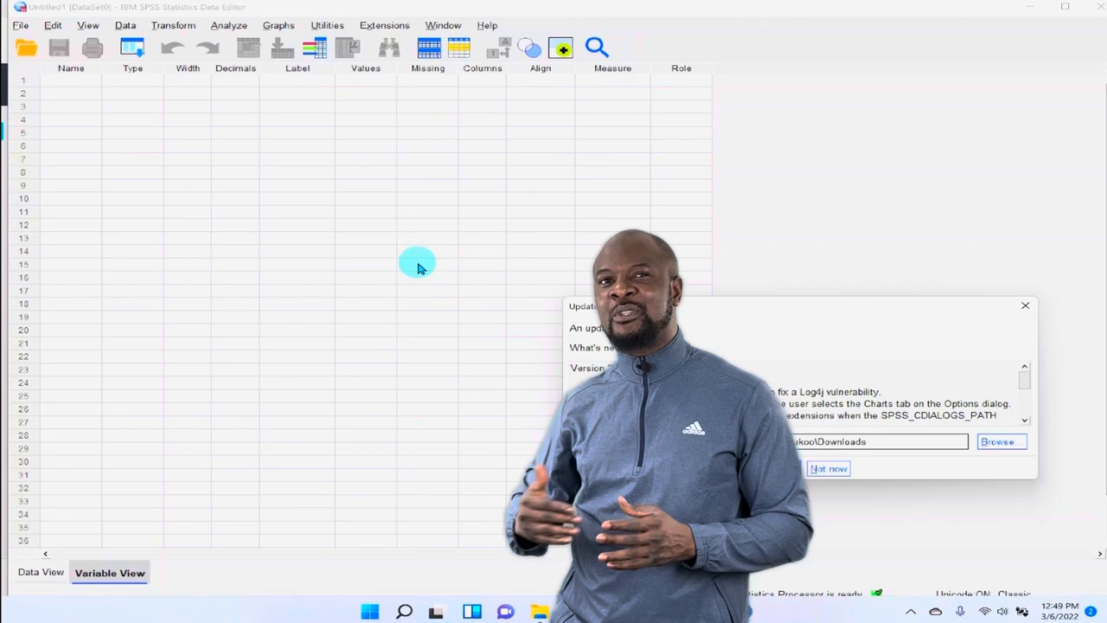
pyautogui.click(1024, 305)
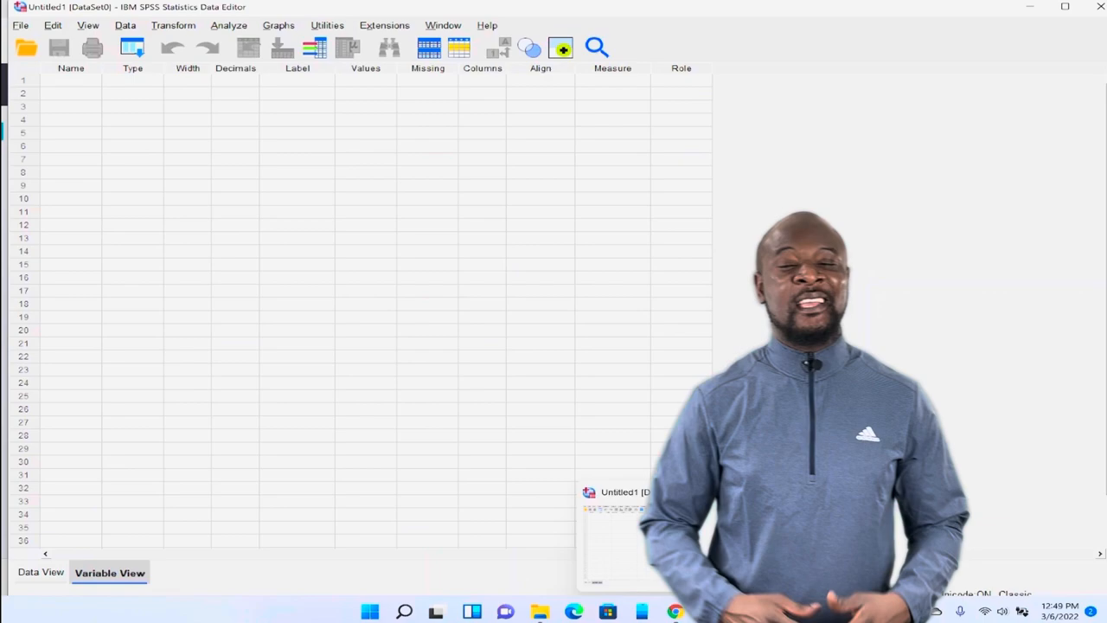
pyautogui.click(642, 611)
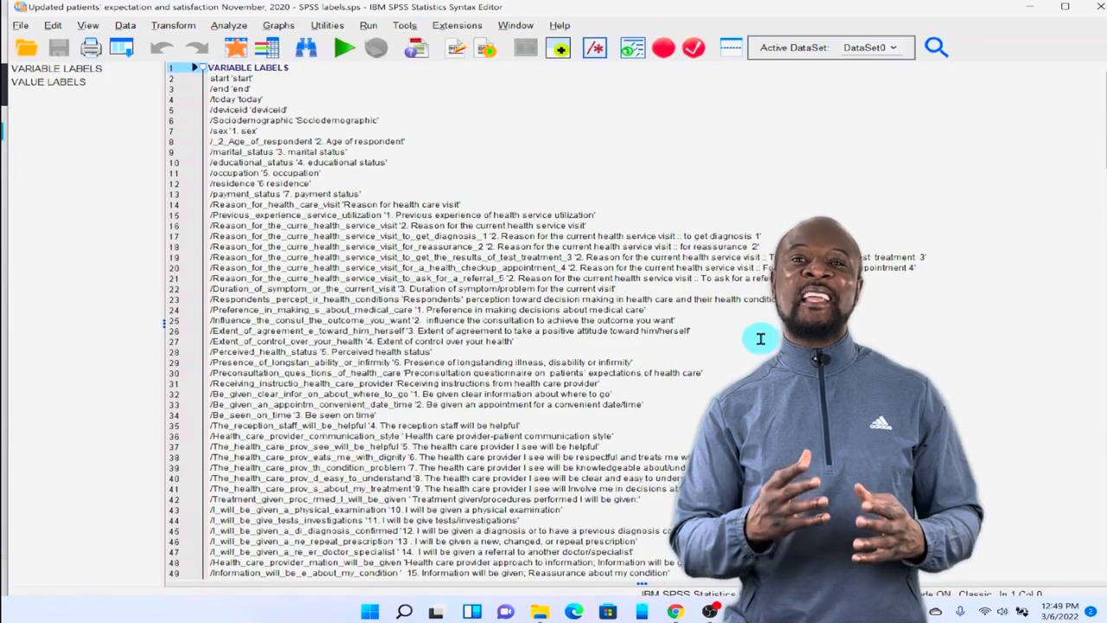
pyautogui.scroll(-2, 760, 338)
pyautogui.scroll(-5, 760, 338)
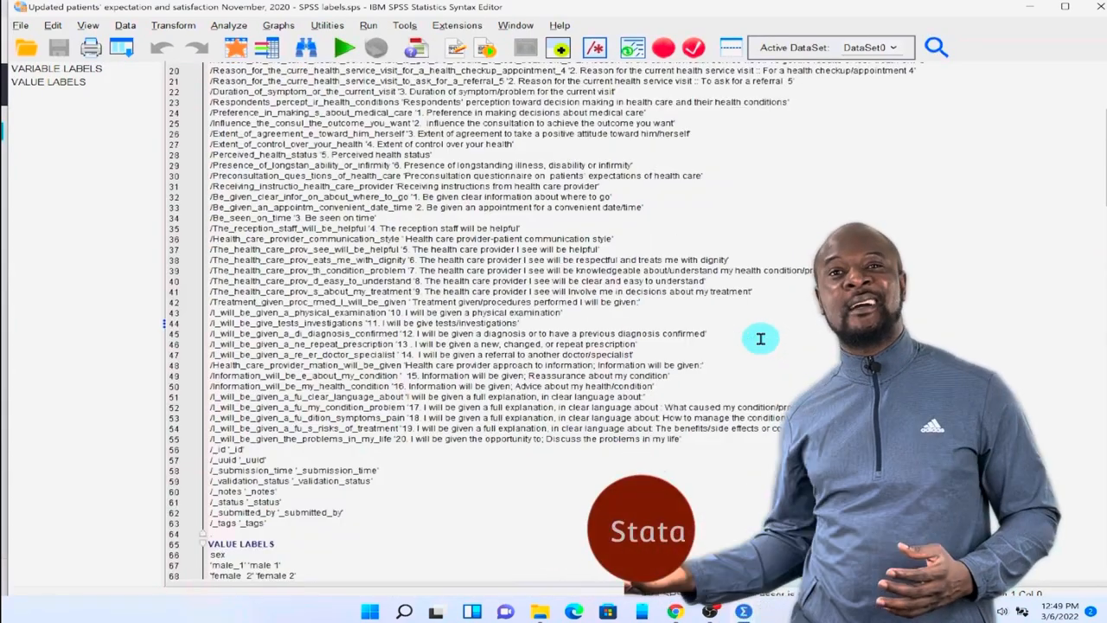
pyautogui.scroll(-5, 760, 338)
pyautogui.scroll(-8, 761, 338)
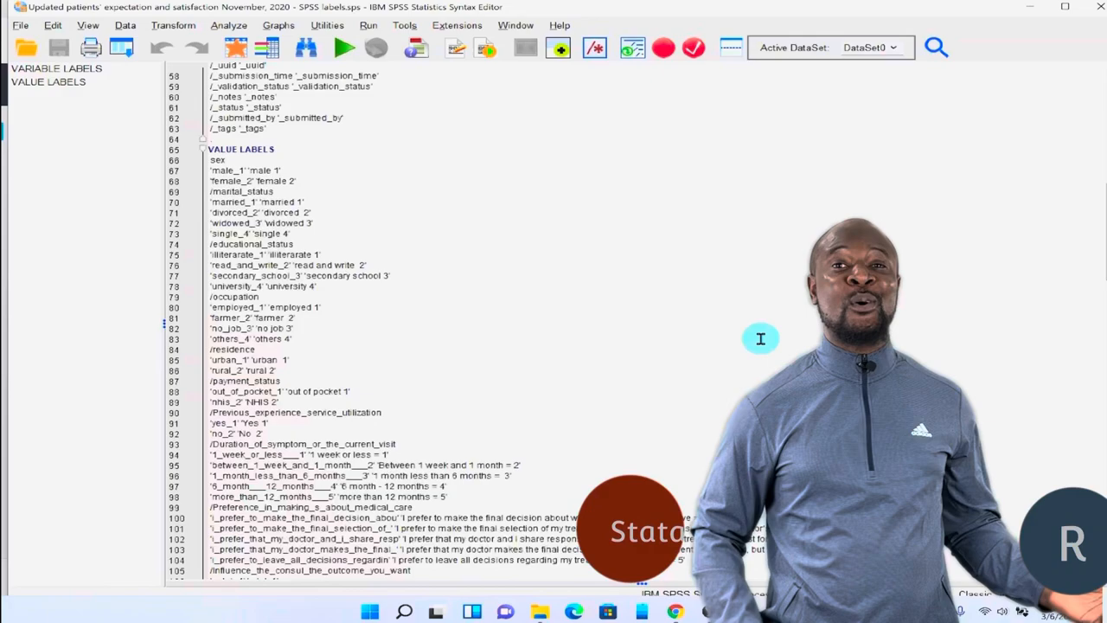
pyautogui.scroll(-9, 761, 338)
pyautogui.scroll(-8, 760, 339)
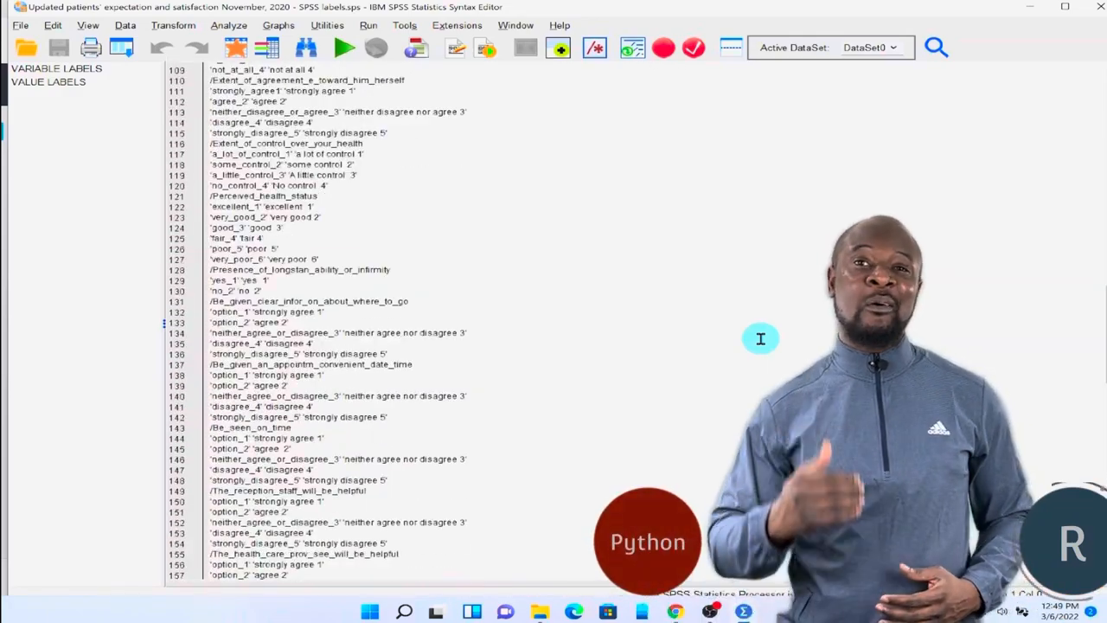
pyautogui.scroll(-1, 760, 339)
pyautogui.scroll(15, 760, 338)
pyautogui.scroll(12, 760, 338)
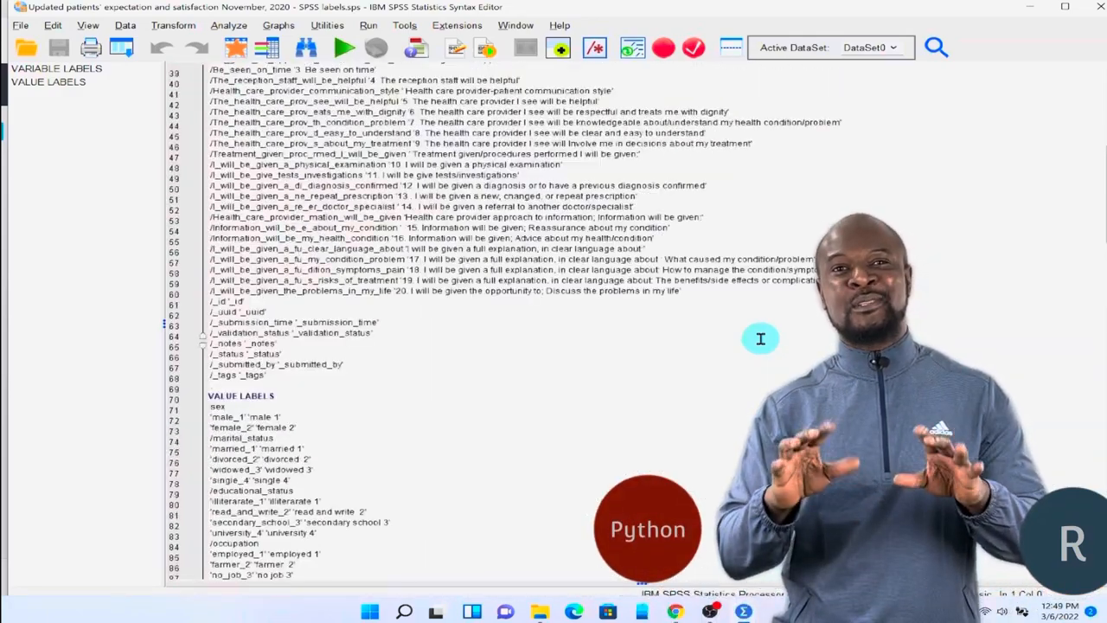
pyautogui.scroll(11, 760, 338)
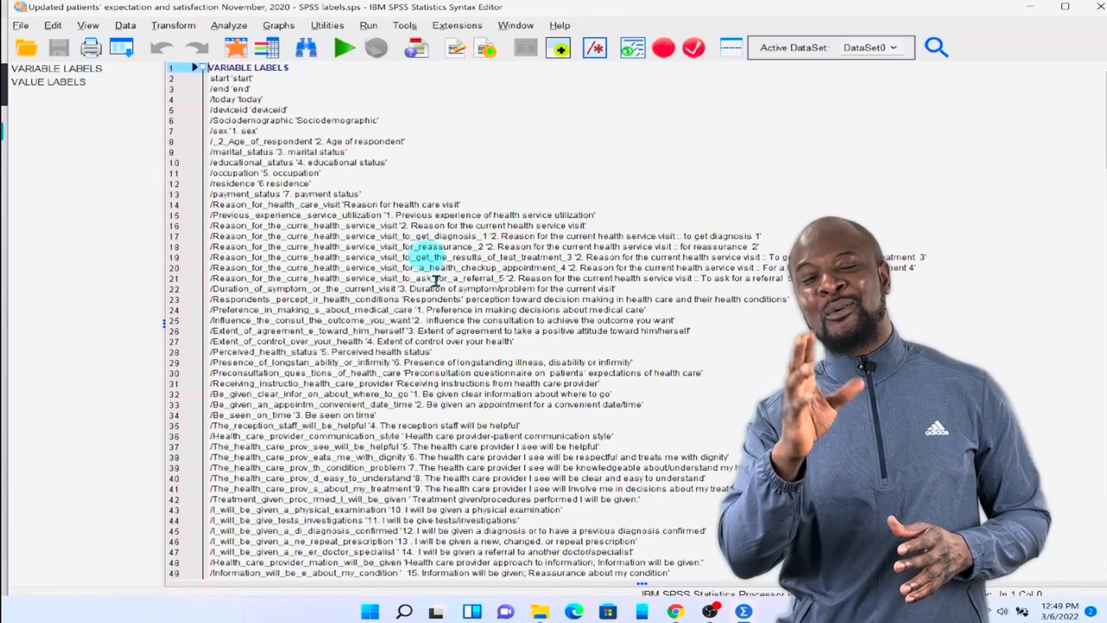
pyautogui.scroll(-9, 444, 302)
pyautogui.scroll(-7, 445, 303)
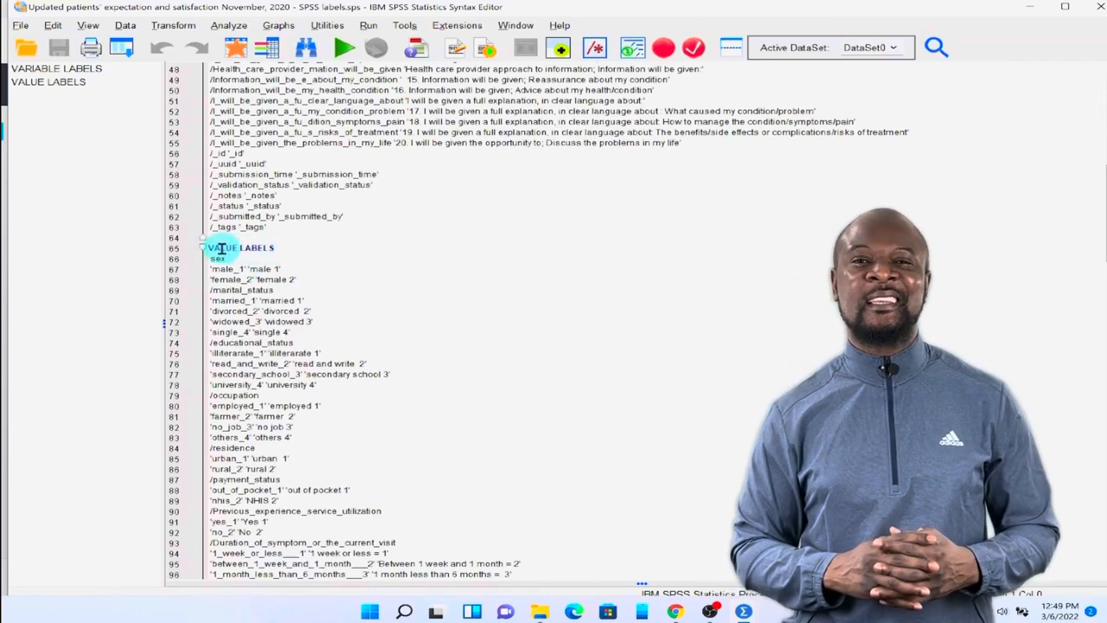
pyautogui.scroll(-8, 363, 265)
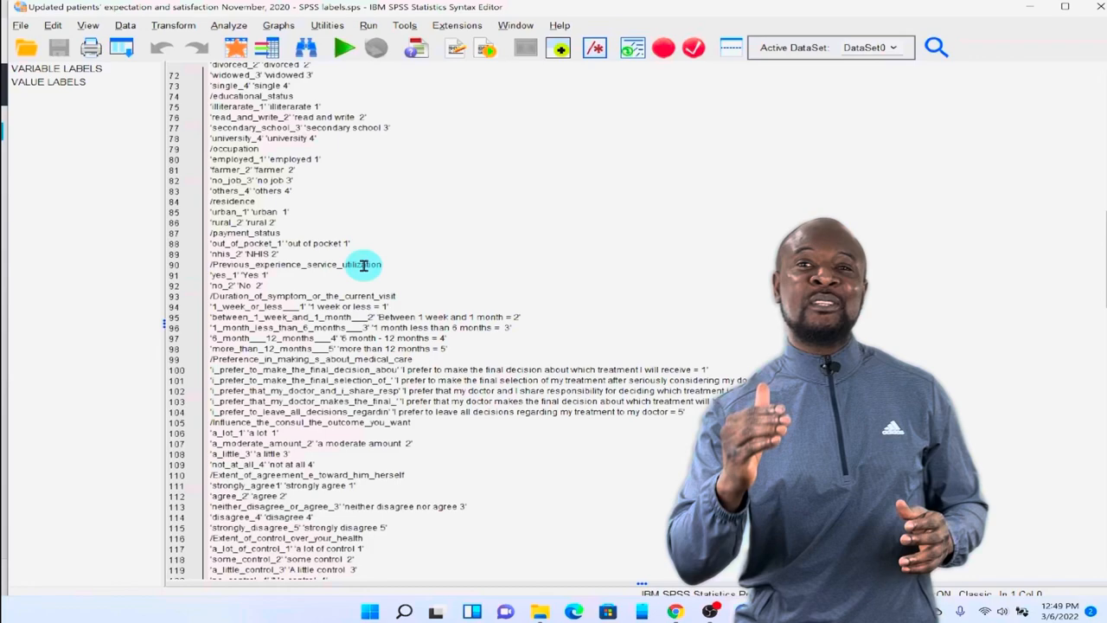
pyautogui.scroll(-8, 364, 265)
pyautogui.scroll(-7, 363, 266)
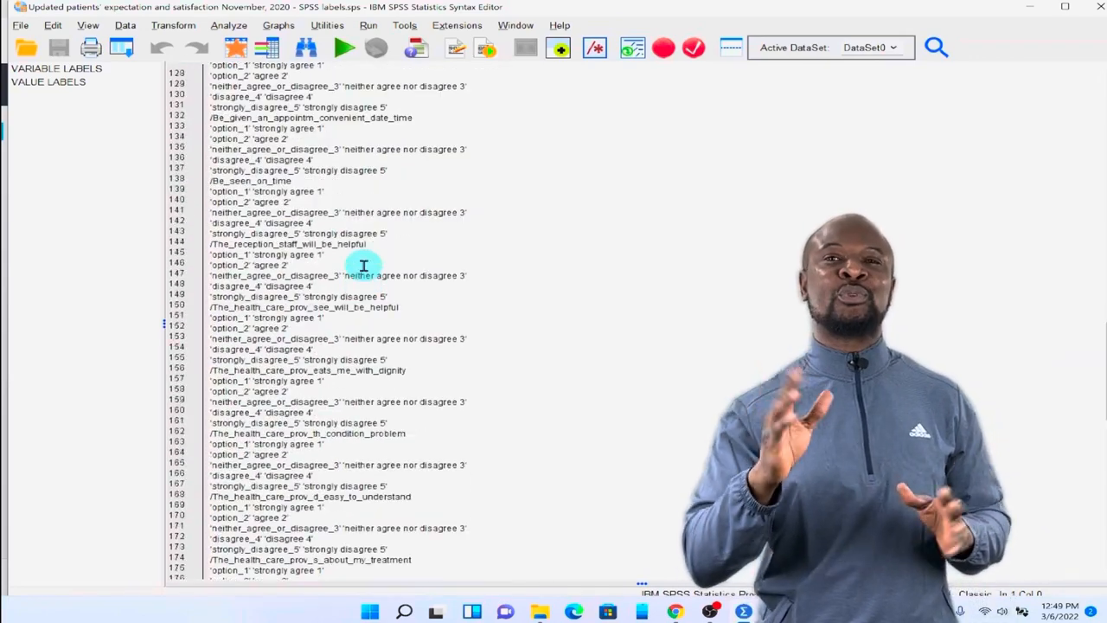
pyautogui.scroll(-7, 364, 265)
pyautogui.scroll(-7, 363, 266)
pyautogui.scroll(-7, 364, 266)
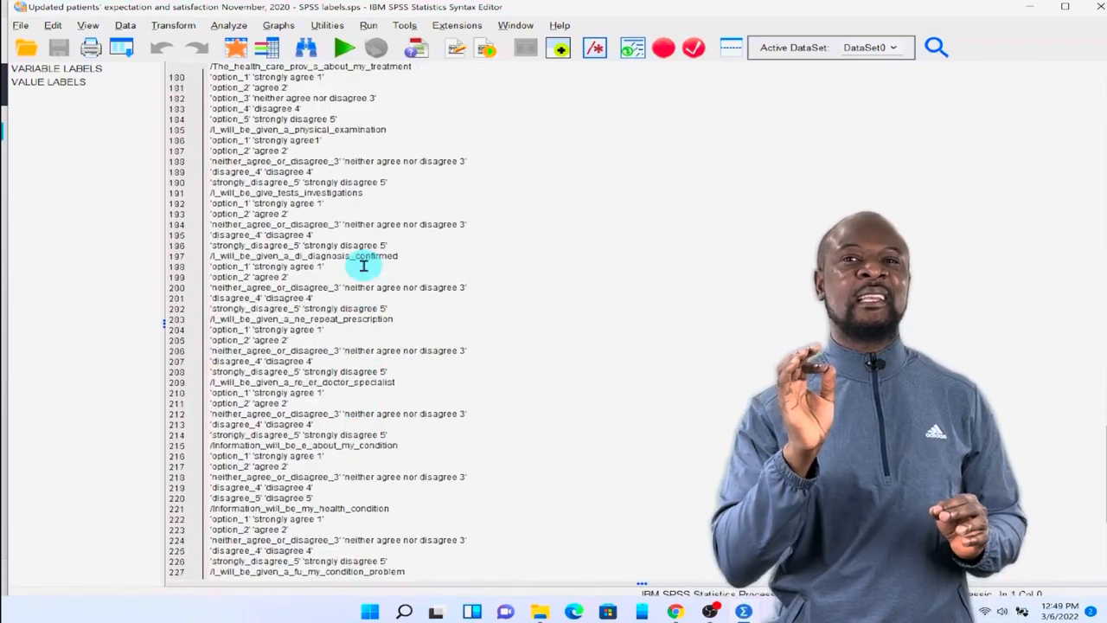
pyautogui.scroll(-8, 364, 265)
pyautogui.scroll(15, 363, 265)
pyautogui.scroll(15, 363, 266)
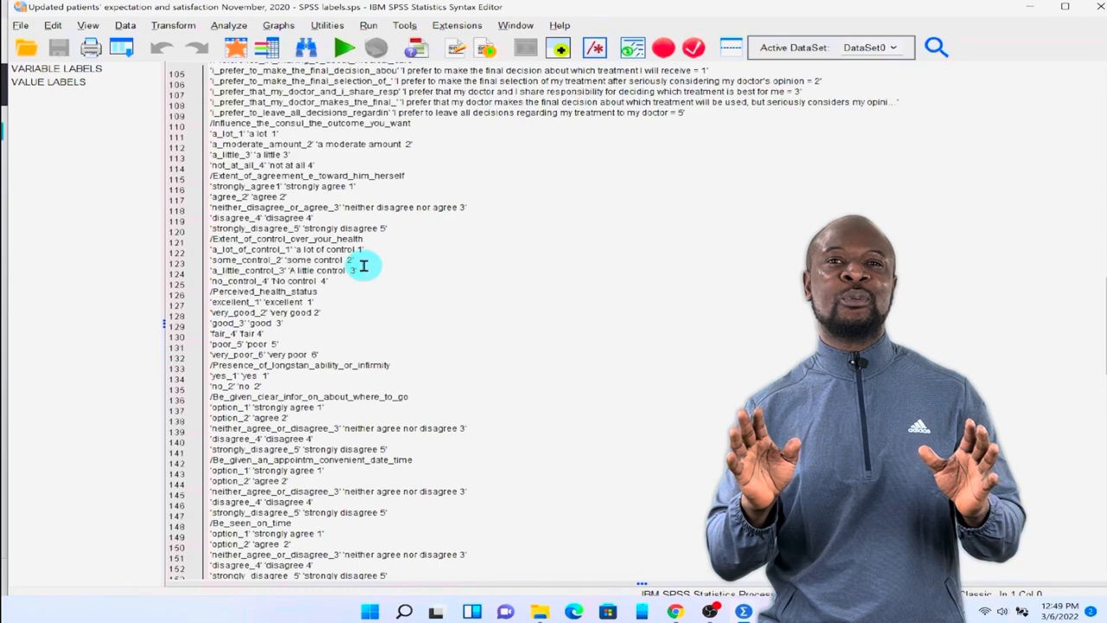
pyautogui.scroll(15, 363, 266)
pyautogui.scroll(5, 363, 265)
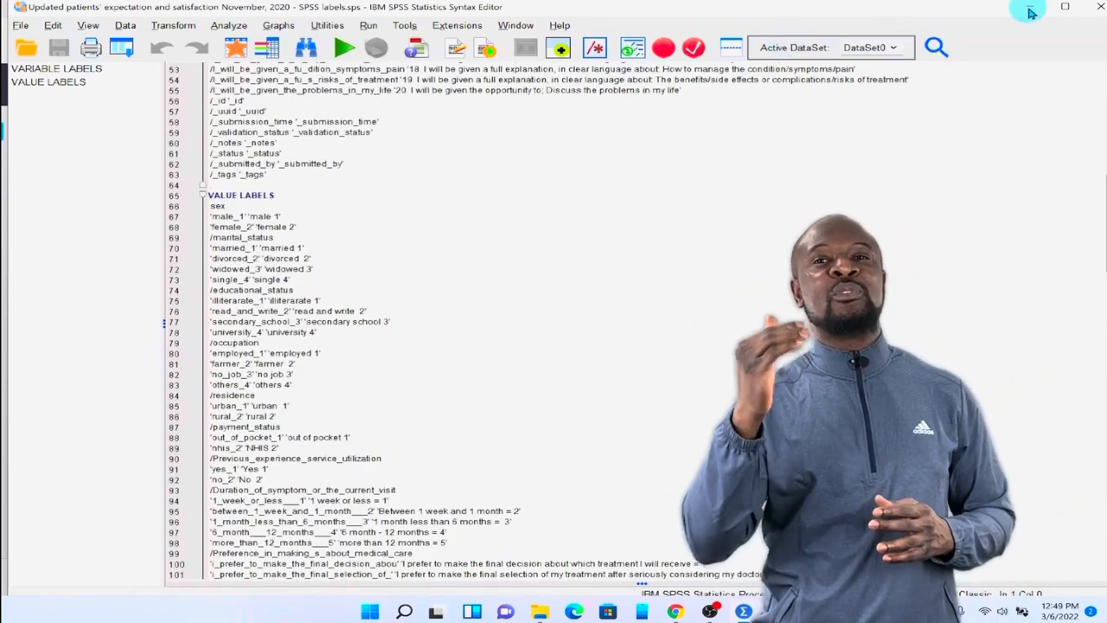
pyautogui.scroll(17, 895, 173)
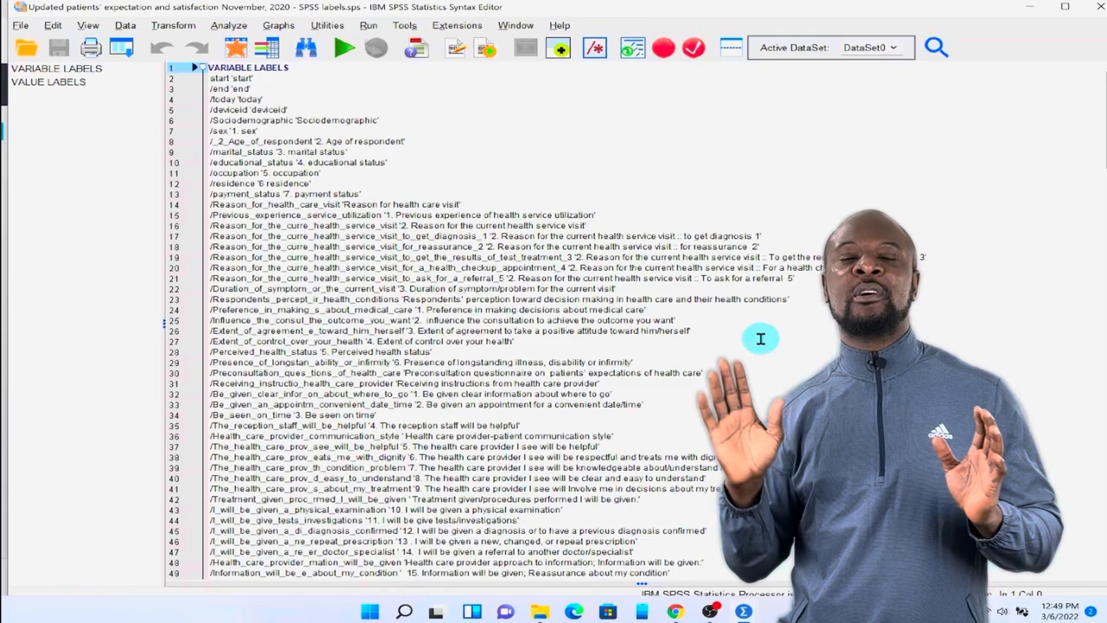
pyautogui.scroll(-2, 760, 338)
pyautogui.scroll(-5, 760, 338)
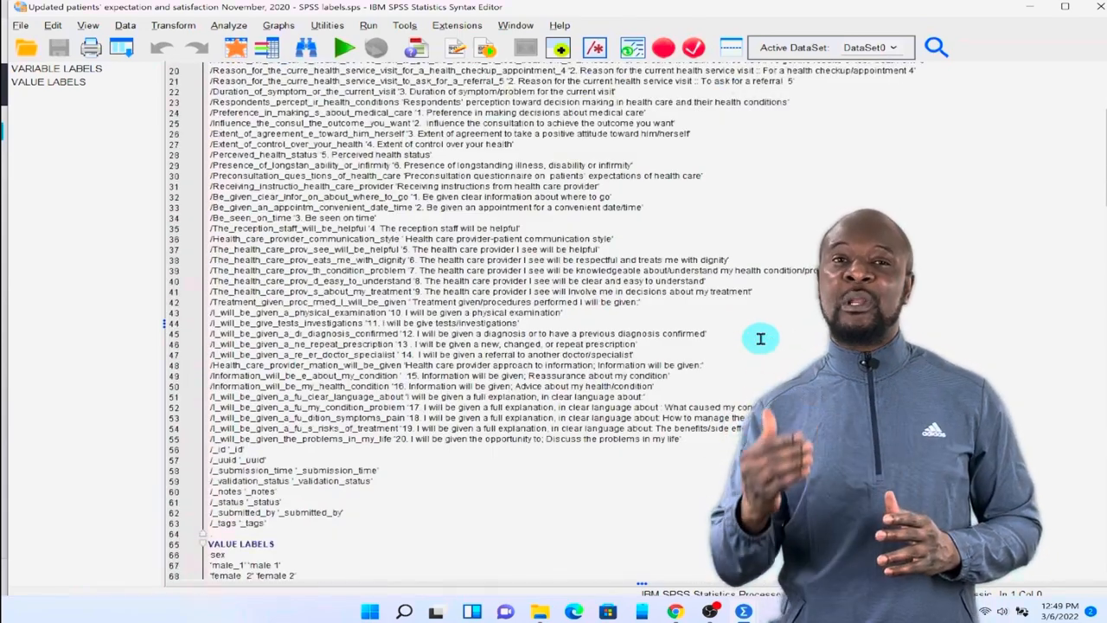
pyautogui.scroll(-5, 760, 338)
pyautogui.scroll(-8, 760, 338)
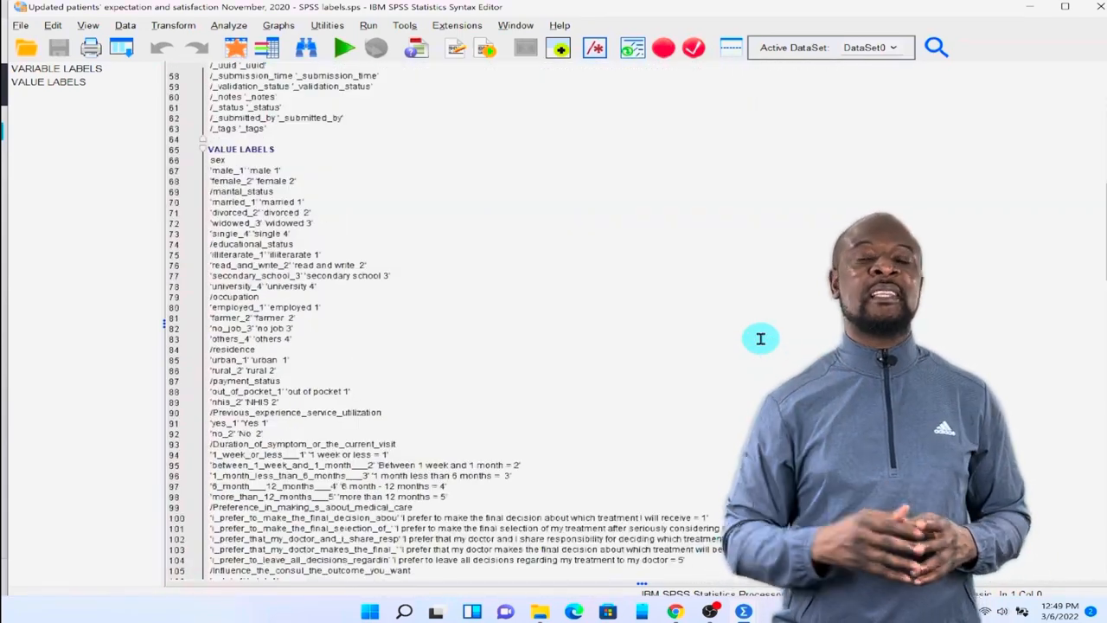
pyautogui.scroll(-4, 760, 338)
pyautogui.scroll(-6, 760, 338)
pyautogui.scroll(-8, 760, 339)
pyautogui.scroll(-1, 761, 338)
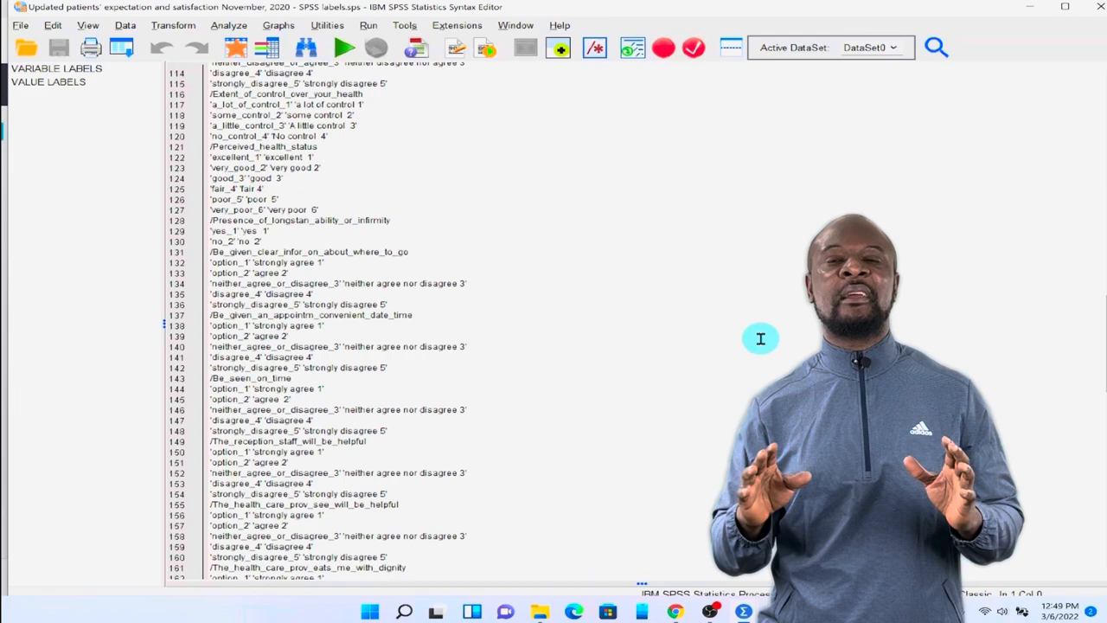
pyautogui.scroll(11, 760, 338)
pyautogui.scroll(15, 760, 338)
pyautogui.scroll(11, 760, 338)
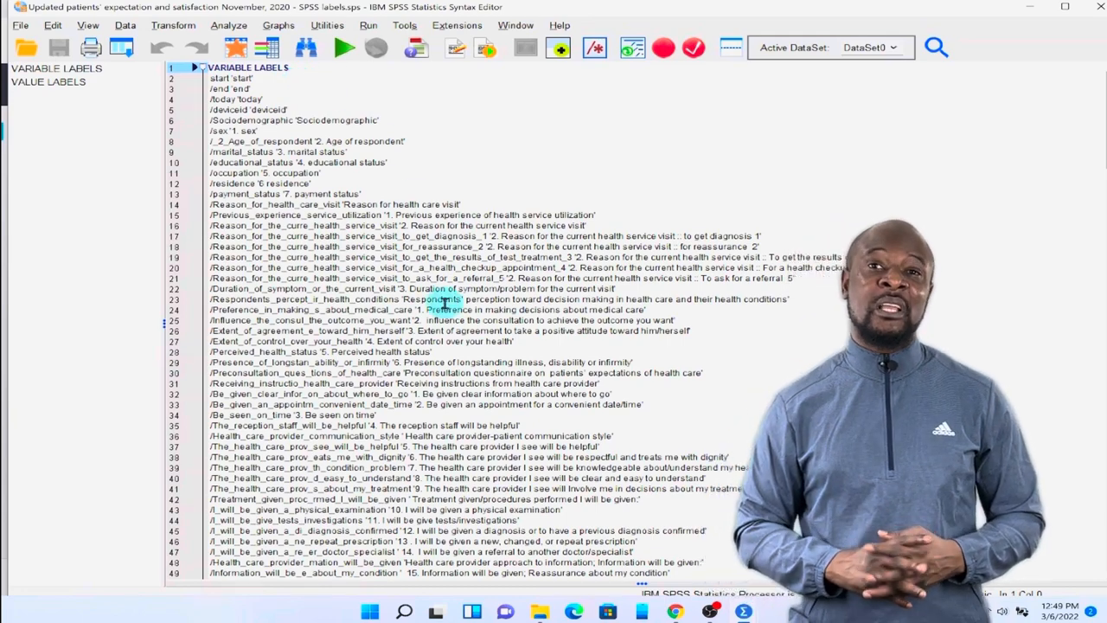
pyautogui.scroll(-10, 436, 285)
pyautogui.scroll(-6, 445, 303)
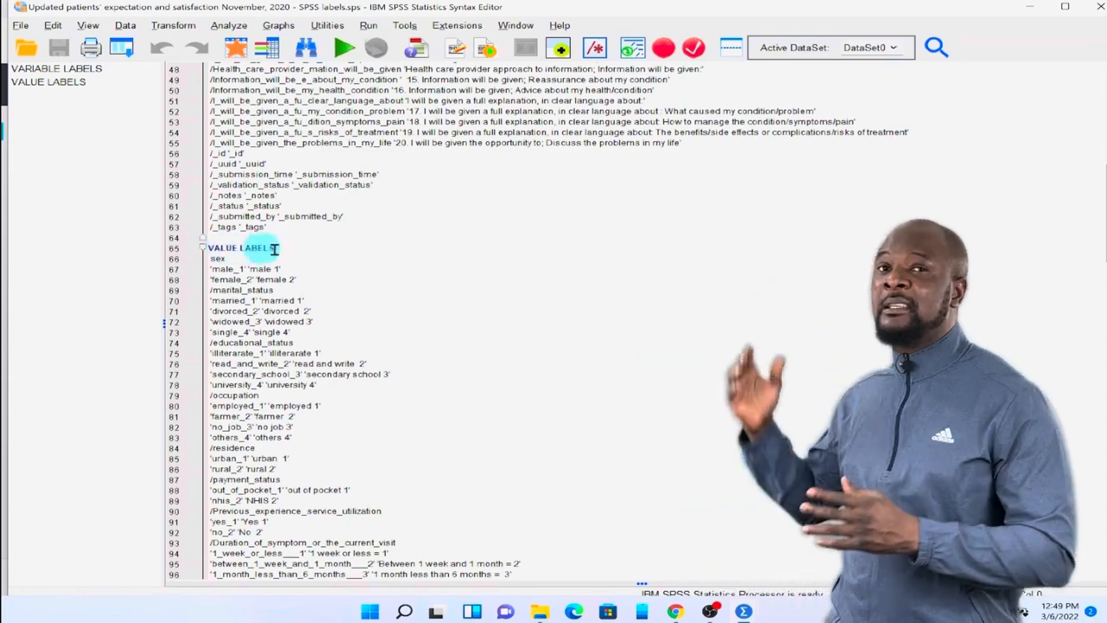
pyautogui.scroll(-8, 363, 265)
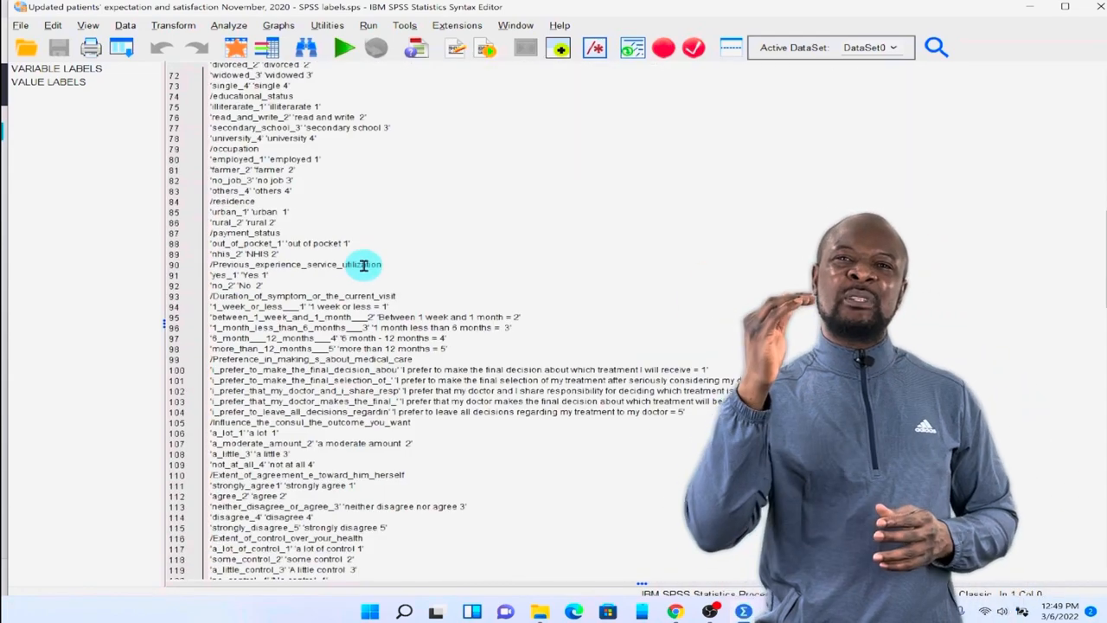
pyautogui.scroll(-8, 363, 266)
pyautogui.scroll(-13, 363, 265)
pyautogui.scroll(-2, 363, 265)
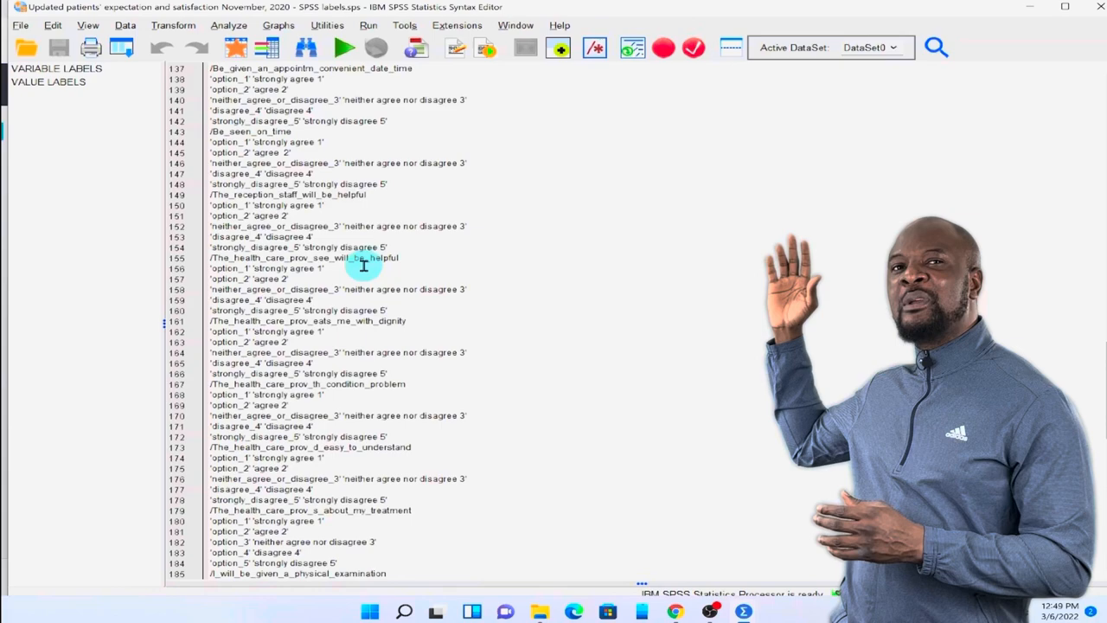
pyautogui.scroll(-8, 363, 265)
pyautogui.scroll(-4, 363, 266)
pyautogui.scroll(-10, 363, 266)
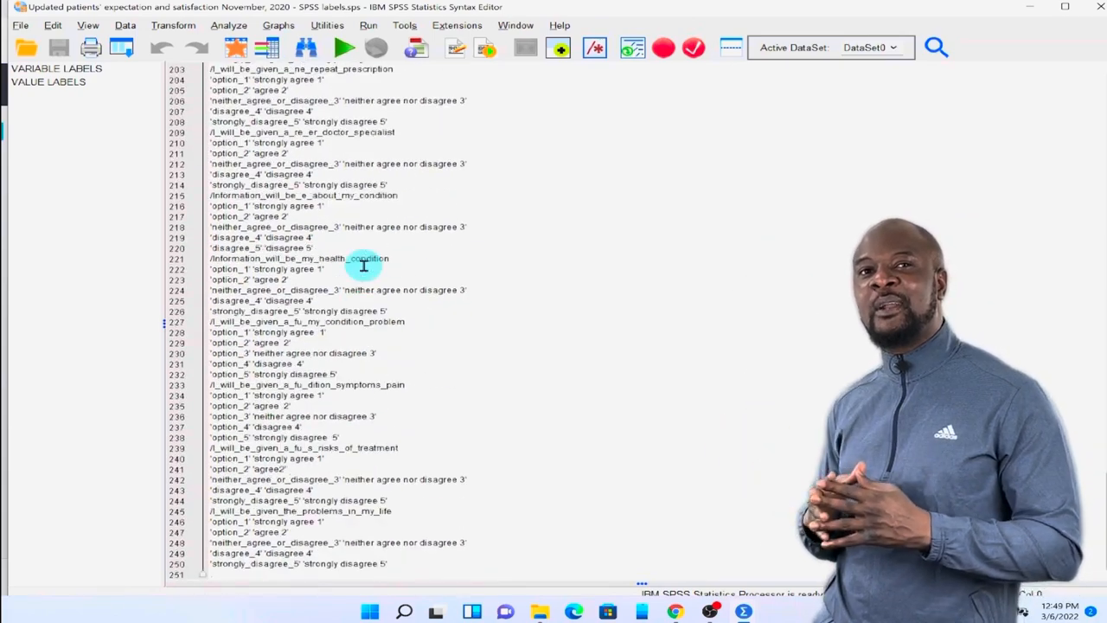
pyautogui.scroll(7, 363, 265)
pyautogui.scroll(20, 363, 265)
pyautogui.scroll(15, 363, 266)
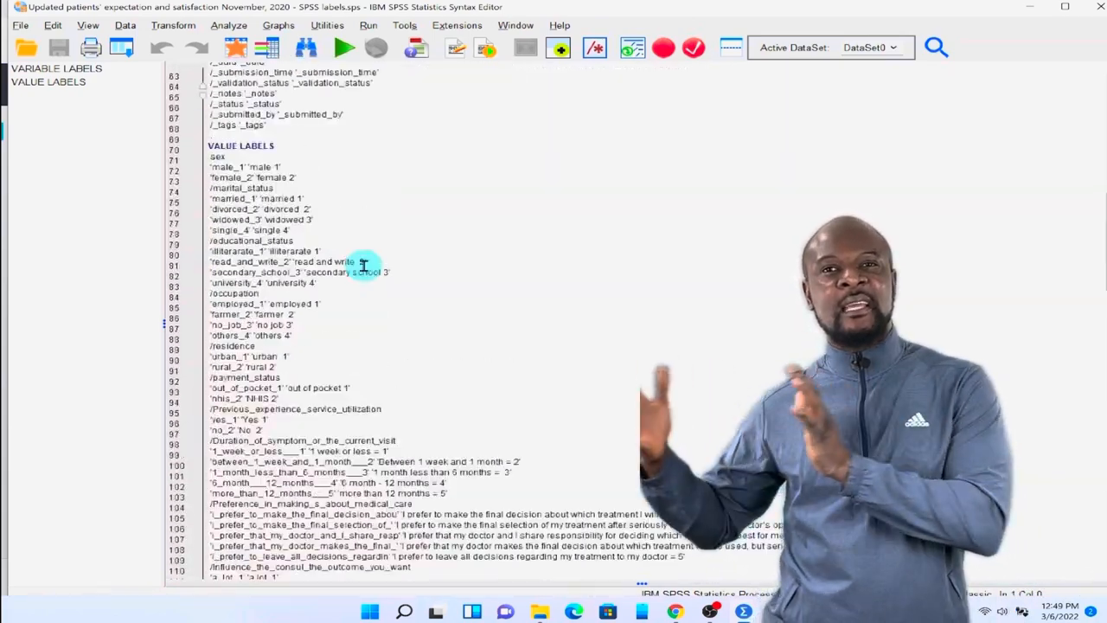
pyautogui.scroll(1, 363, 266)
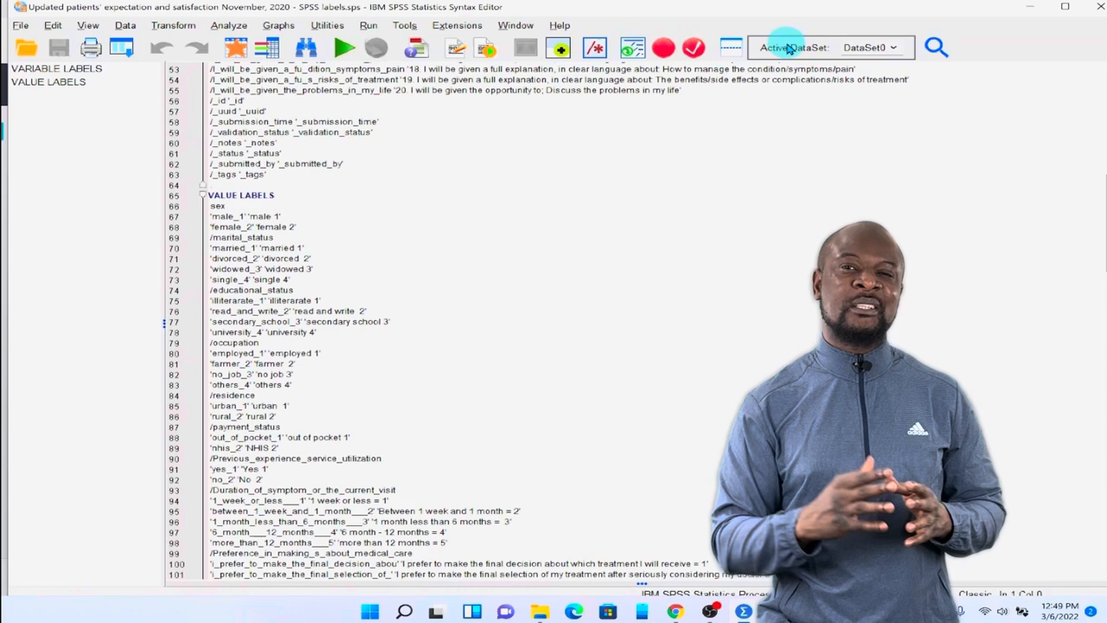
# - Import the downloaded xlsx via File > Import Data > Excel, removing leading and trailing spaces from strings
pyautogui.click(1030, 10)
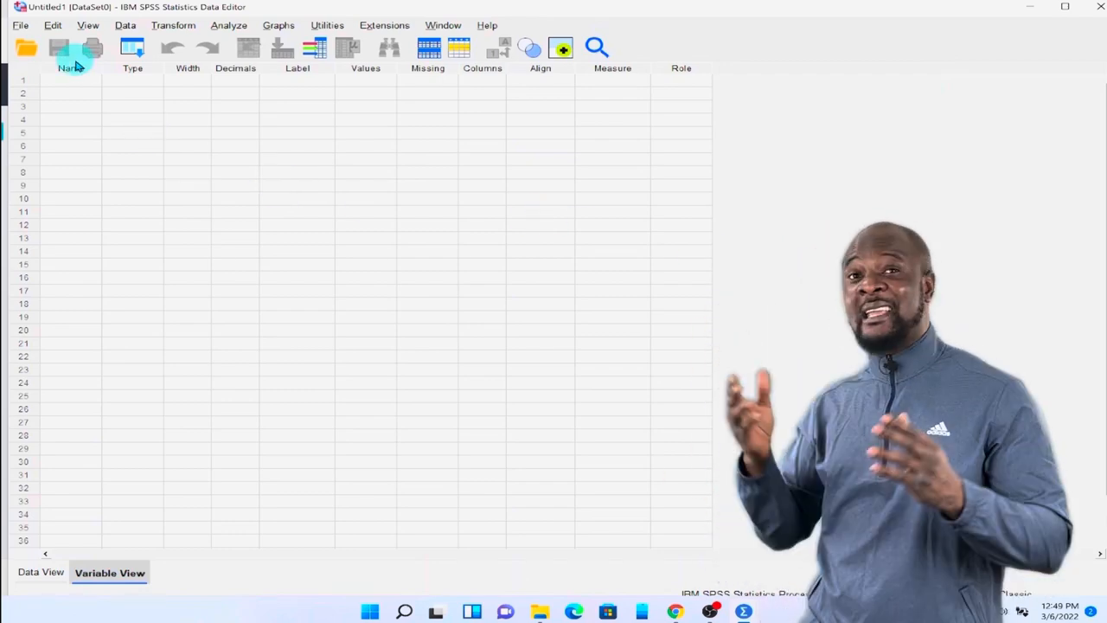
pyautogui.click(23, 28)
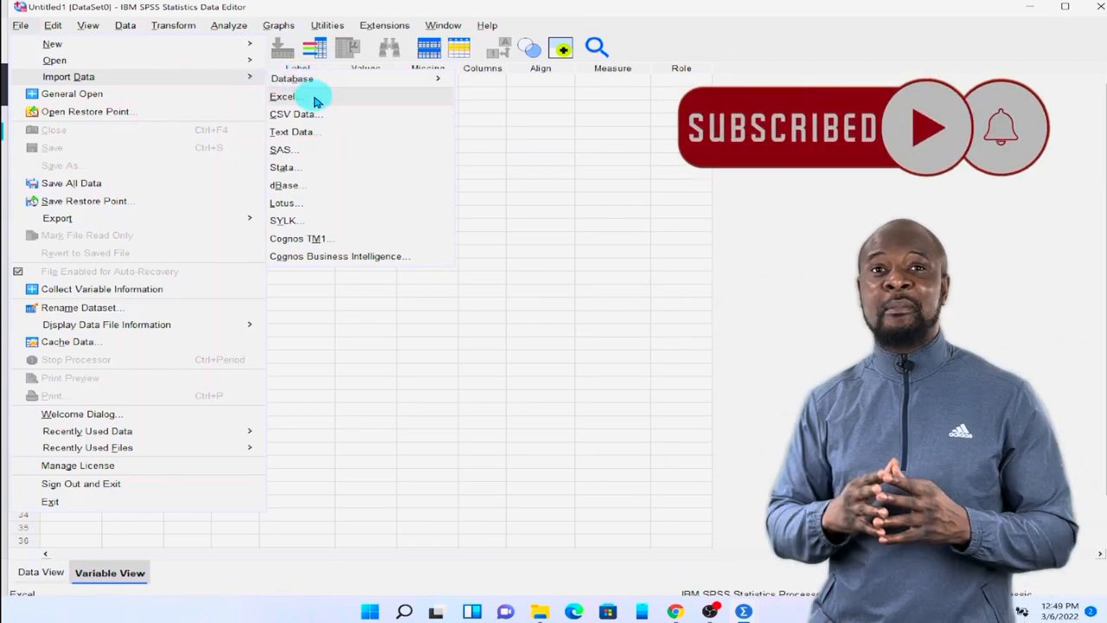
pyautogui.click(315, 101)
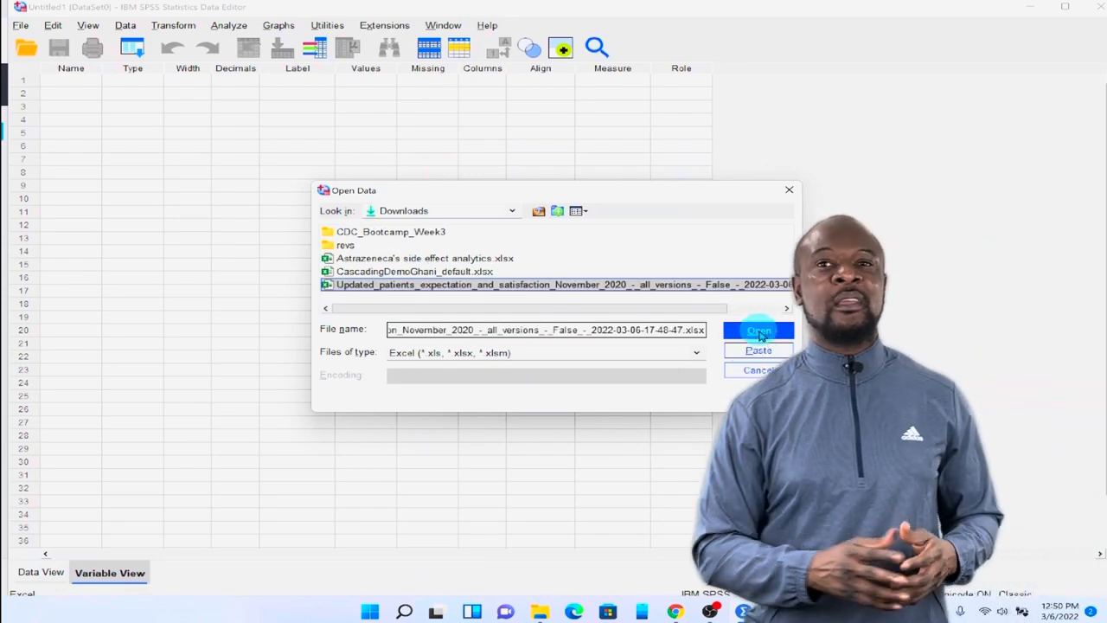
pyautogui.click(759, 331)
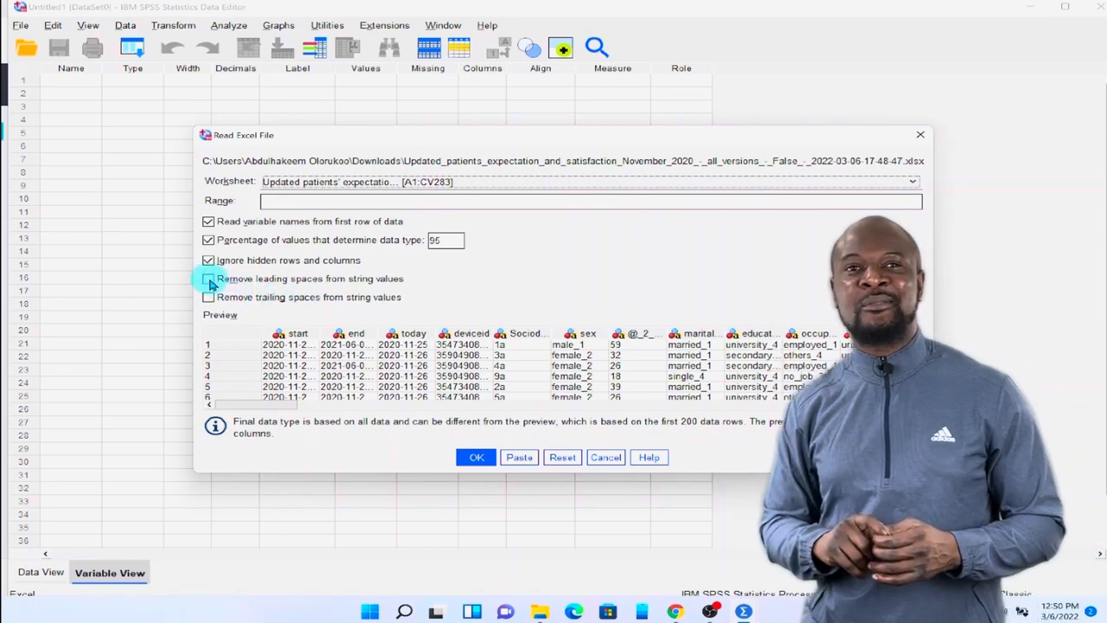
pyautogui.click(210, 280)
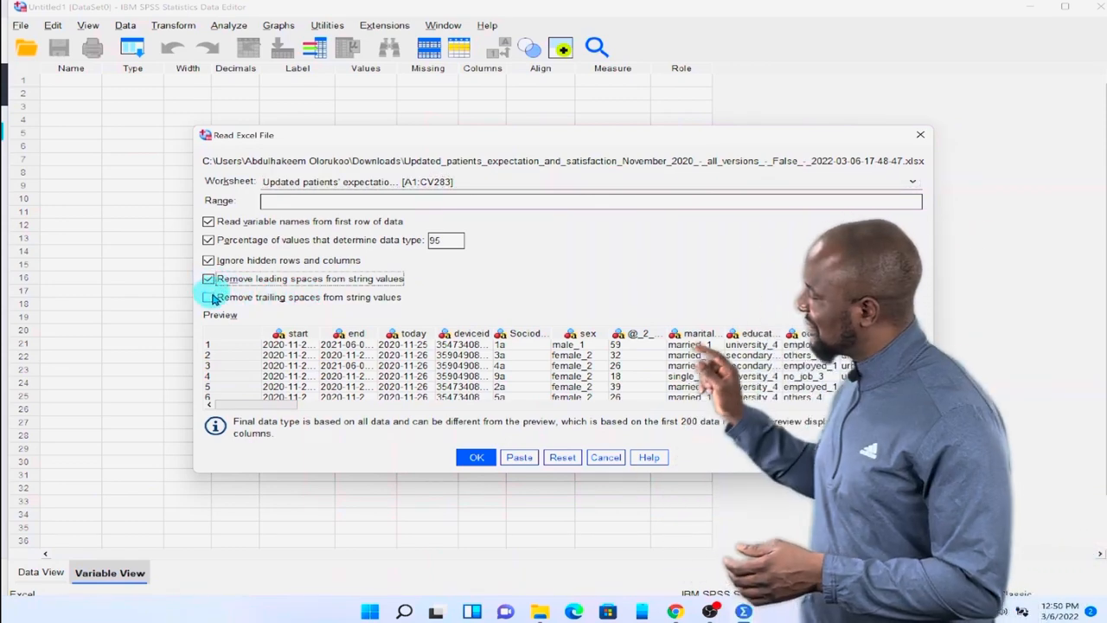
pyautogui.click(215, 298)
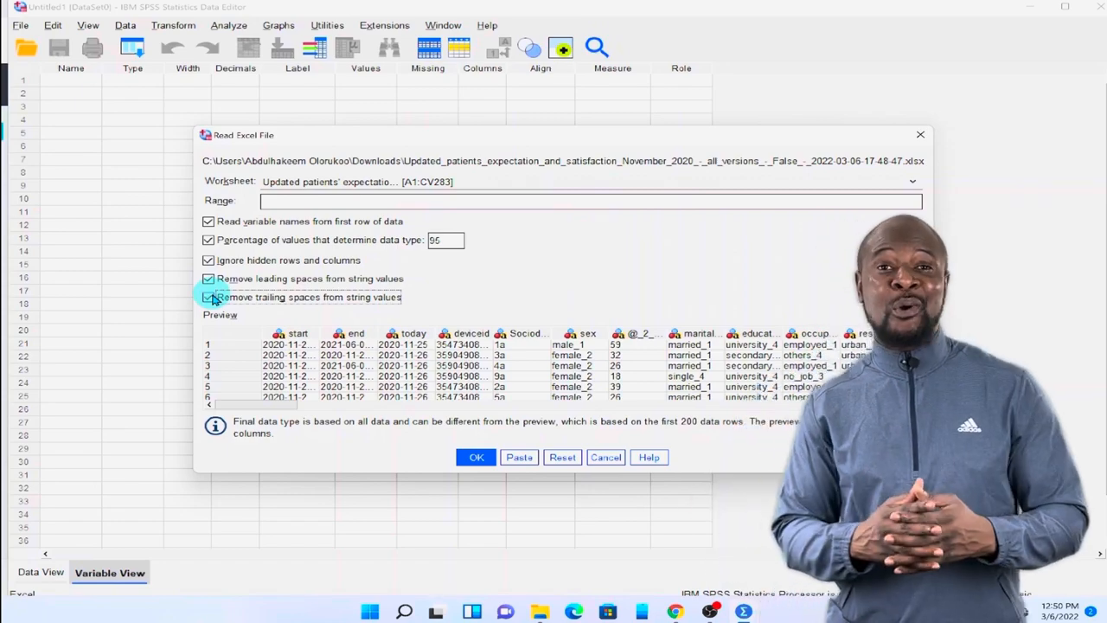
pyautogui.click(475, 457)
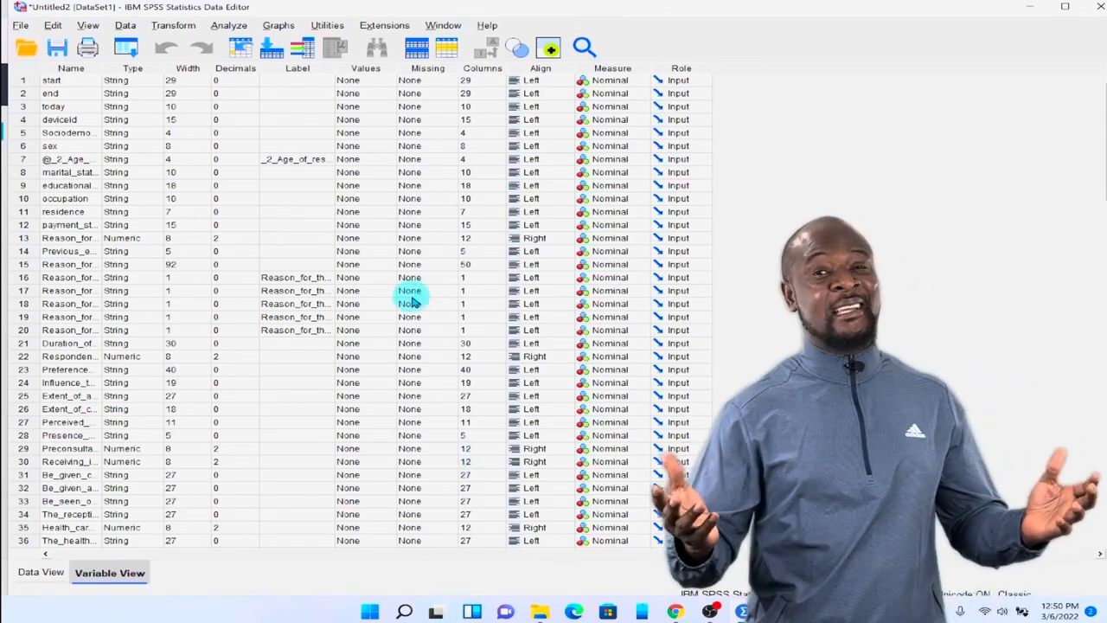
pyautogui.scroll(-1, 413, 300)
pyautogui.scroll(-6, 413, 300)
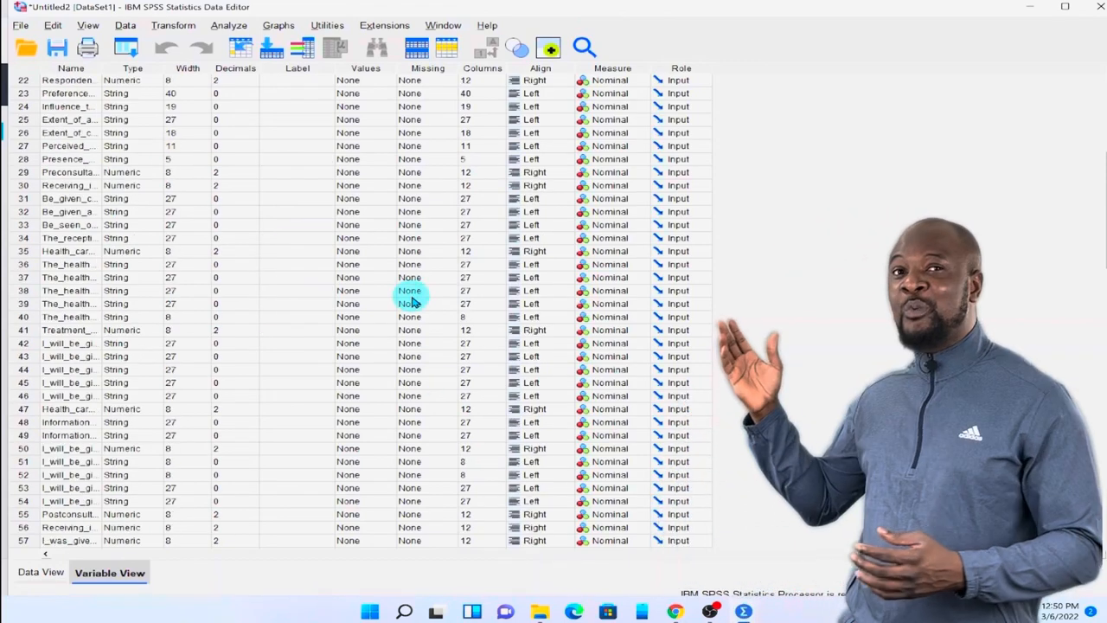
pyautogui.scroll(-9, 413, 300)
pyautogui.scroll(8, 410, 299)
pyautogui.scroll(8, 408, 294)
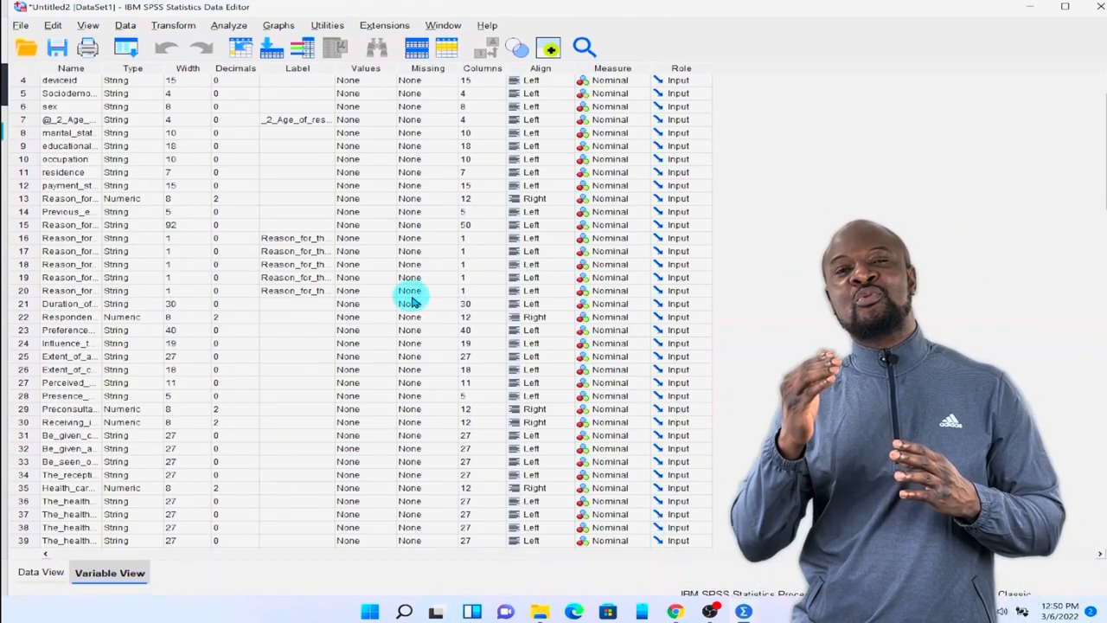
pyautogui.scroll(1, 406, 292)
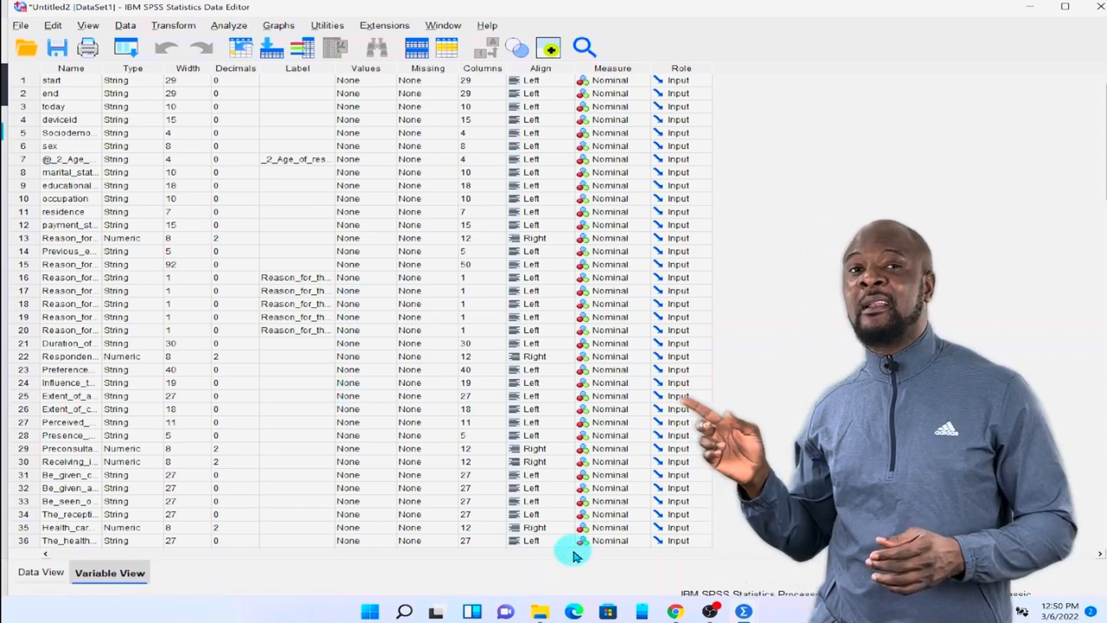
pyautogui.moveTo(742, 612)
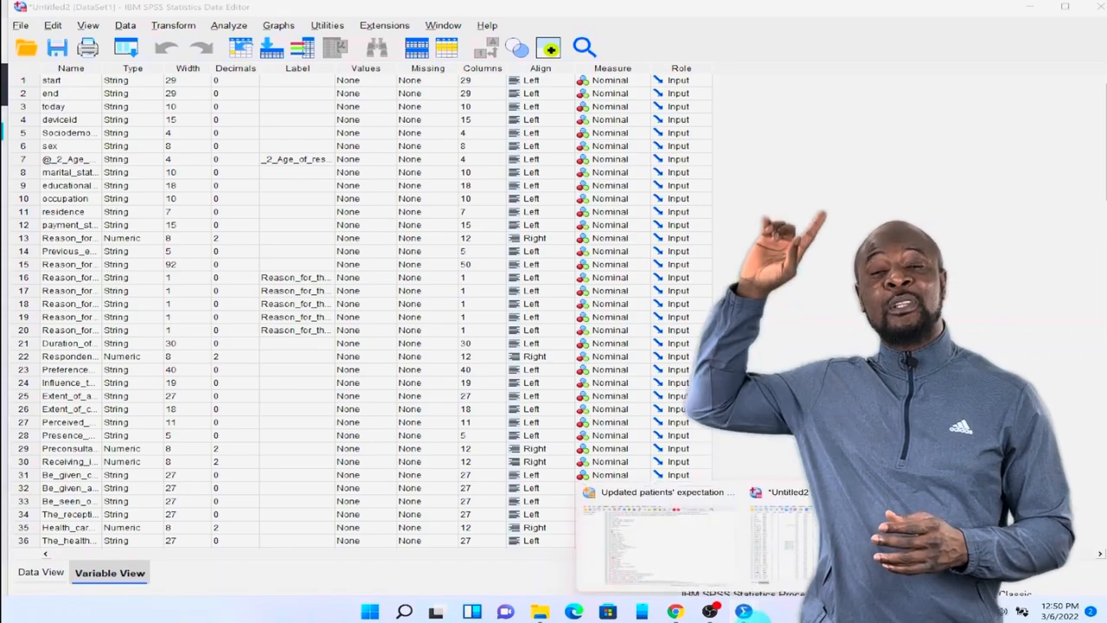
pyautogui.click(705, 551)
pyautogui.scroll(15, 648, 380)
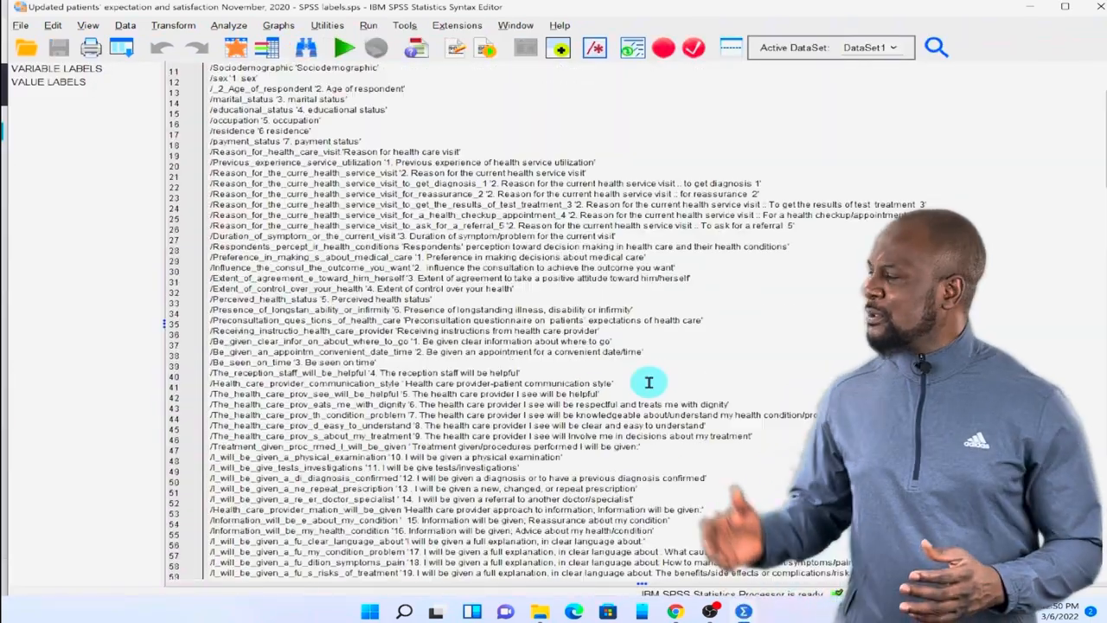
pyautogui.scroll(4, 649, 382)
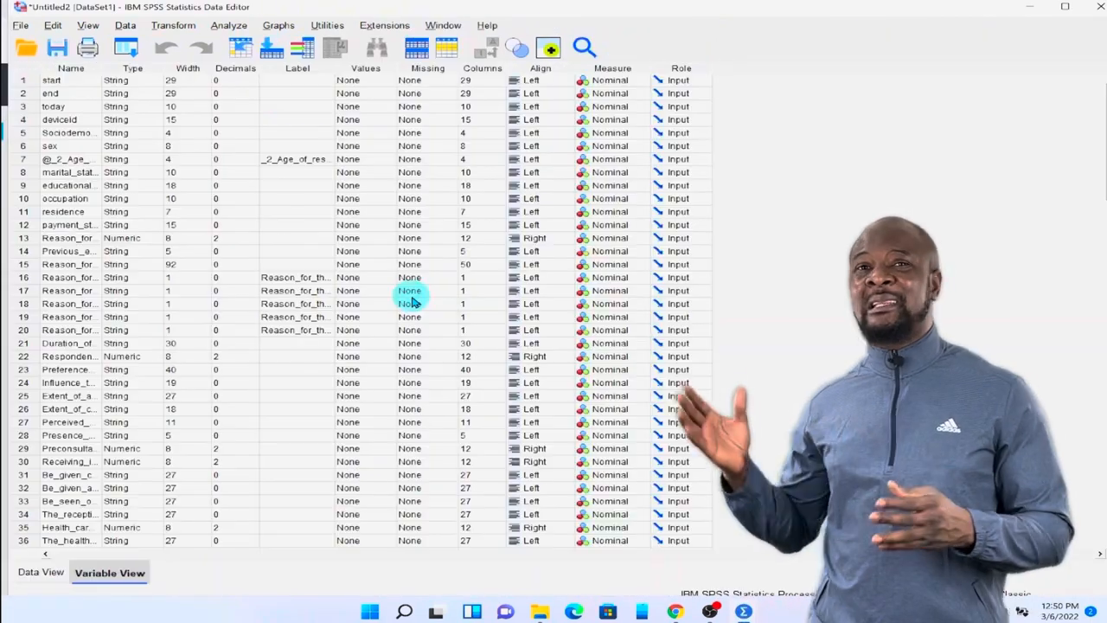
pyautogui.scroll(-6, 415, 294)
pyautogui.scroll(-7, 415, 294)
pyautogui.scroll(-4, 411, 300)
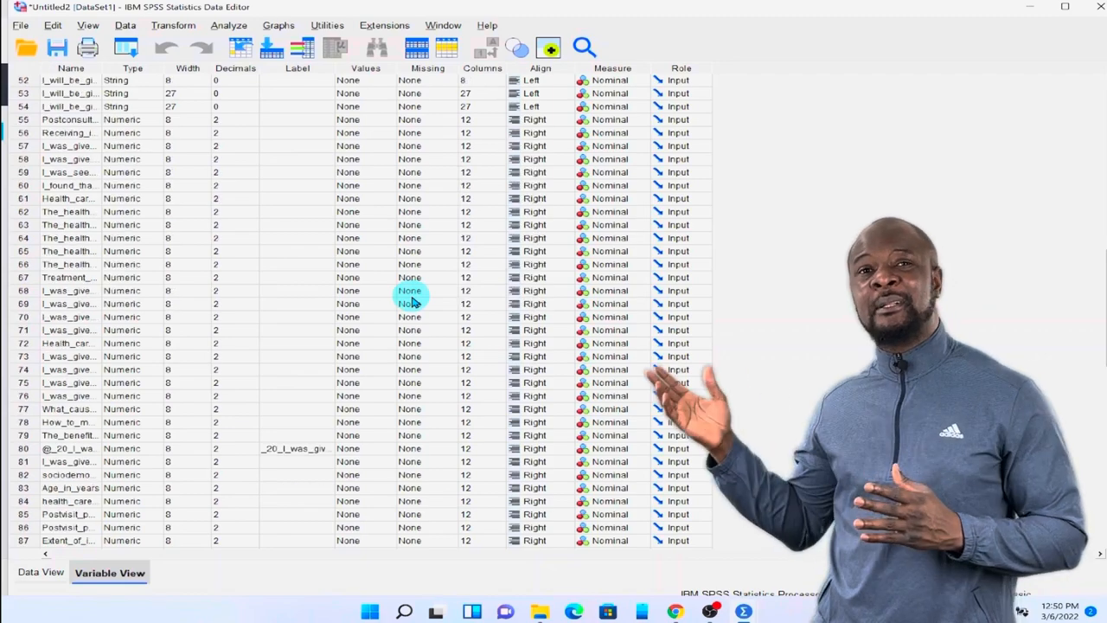
pyautogui.scroll(9, 411, 300)
pyautogui.scroll(7, 412, 300)
pyautogui.scroll(1, 412, 300)
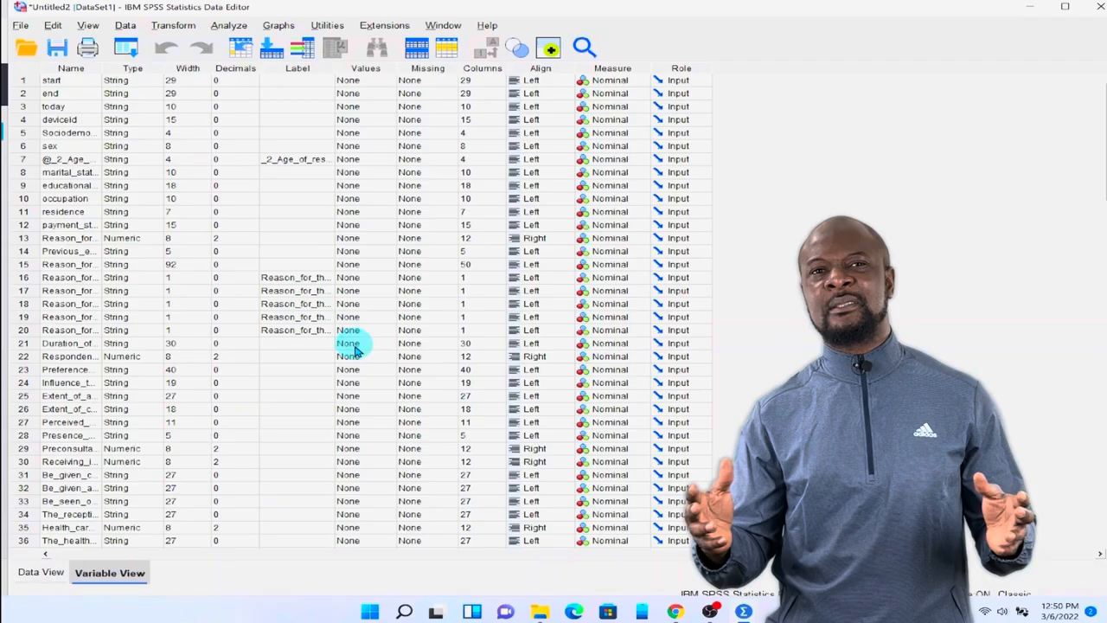
pyautogui.scroll(-1, 407, 294)
pyautogui.scroll(-6, 407, 294)
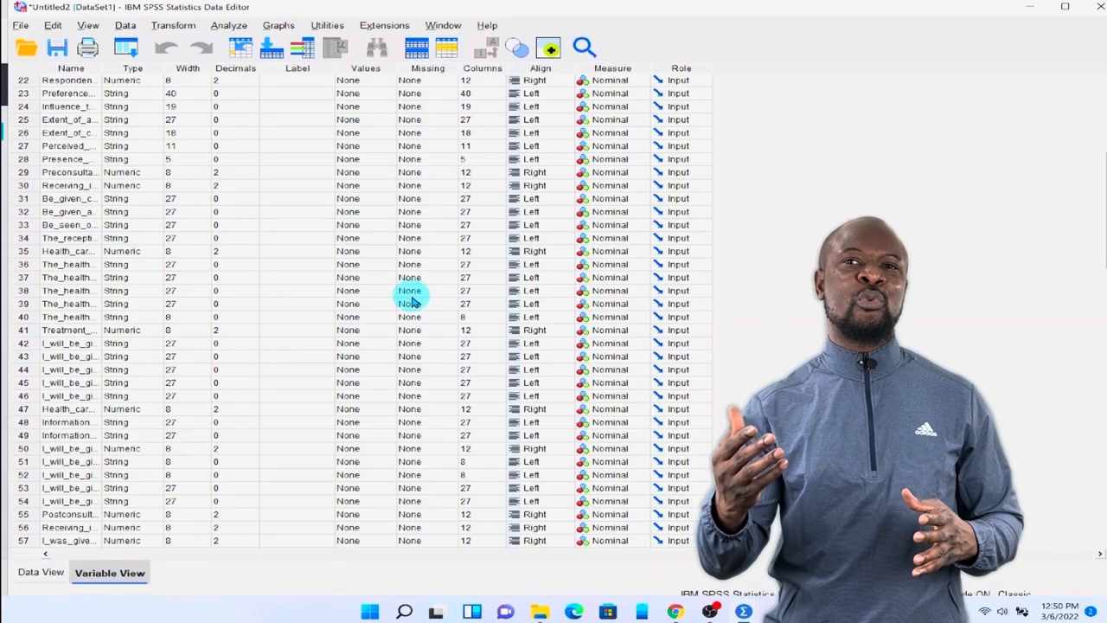
pyautogui.scroll(-5, 408, 294)
pyautogui.scroll(-5, 412, 300)
pyautogui.scroll(2, 412, 300)
pyautogui.scroll(14, 412, 300)
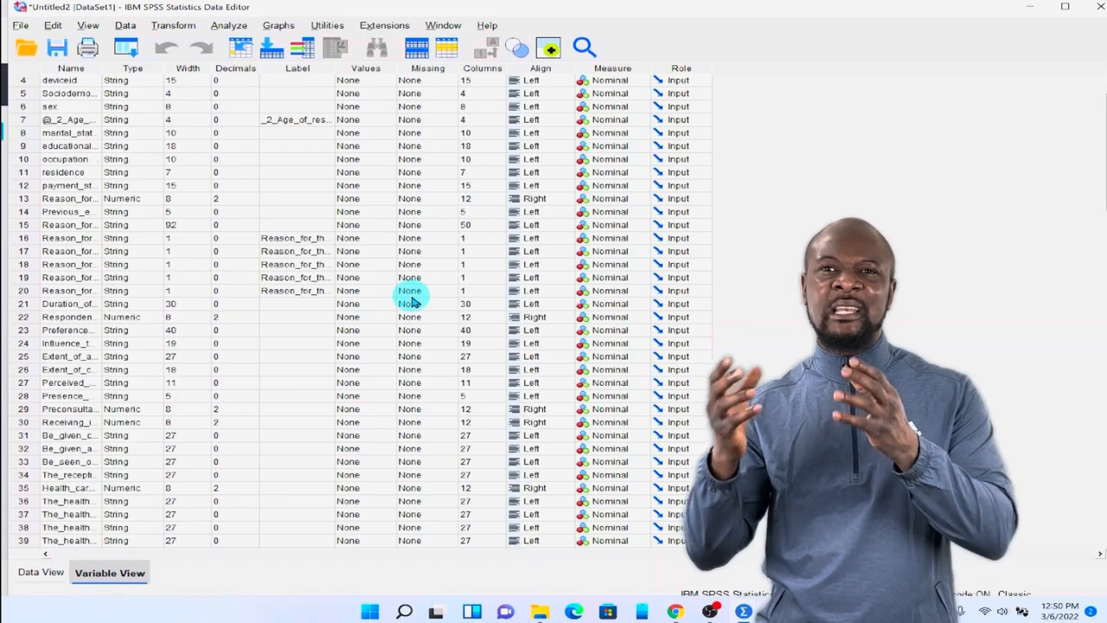
pyautogui.scroll(1, 412, 300)
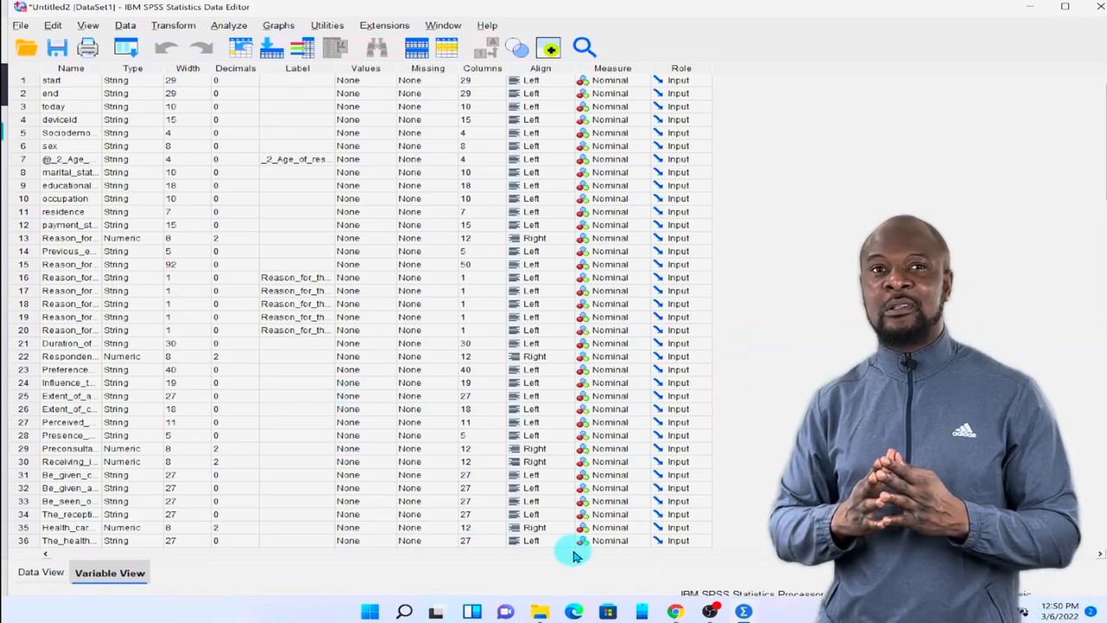
pyautogui.moveTo(743, 613)
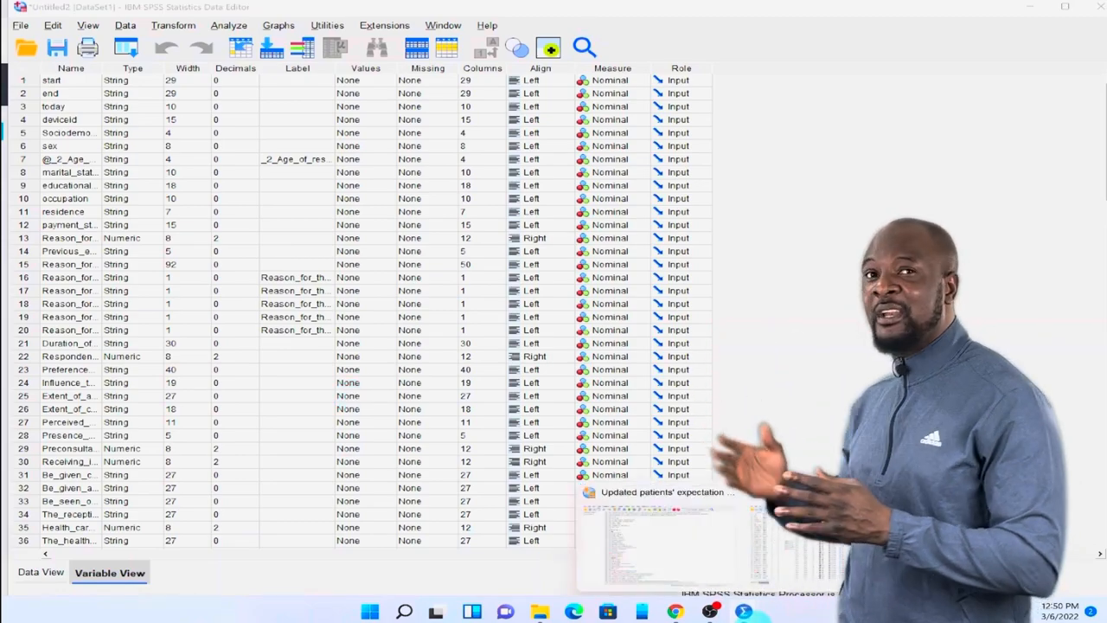
# - Select all of the label syntax in the Syntax Editor and run it against the dataset
pyautogui.click(698, 547)
pyautogui.scroll(8, 649, 382)
pyautogui.scroll(9, 649, 383)
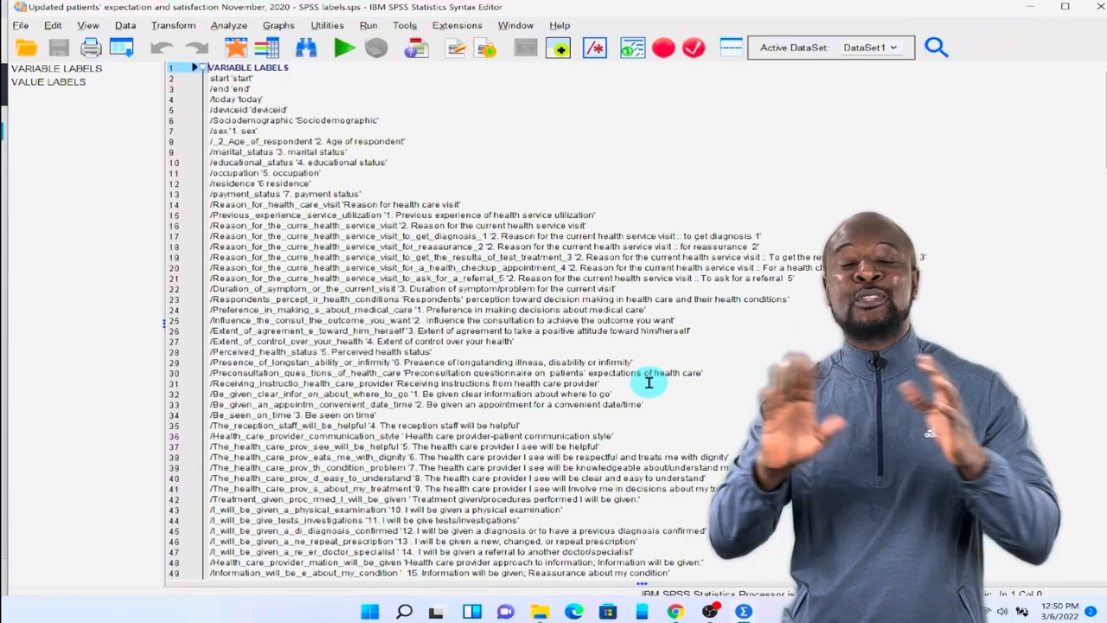
pyautogui.scroll(-19, 648, 382)
pyautogui.scroll(7, 649, 382)
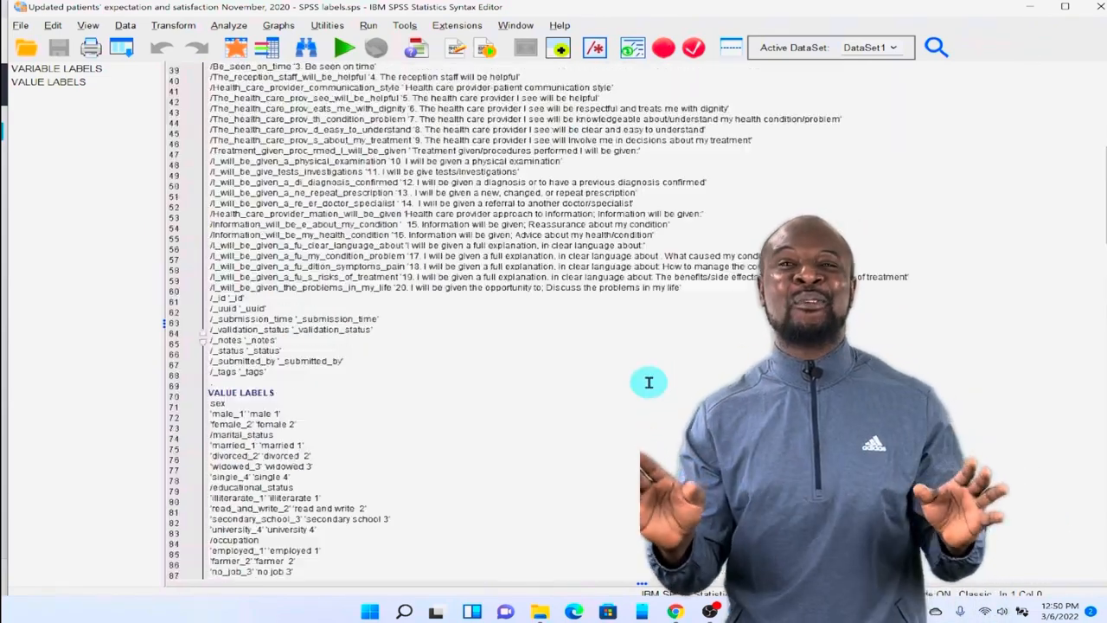
pyautogui.scroll(13, 649, 383)
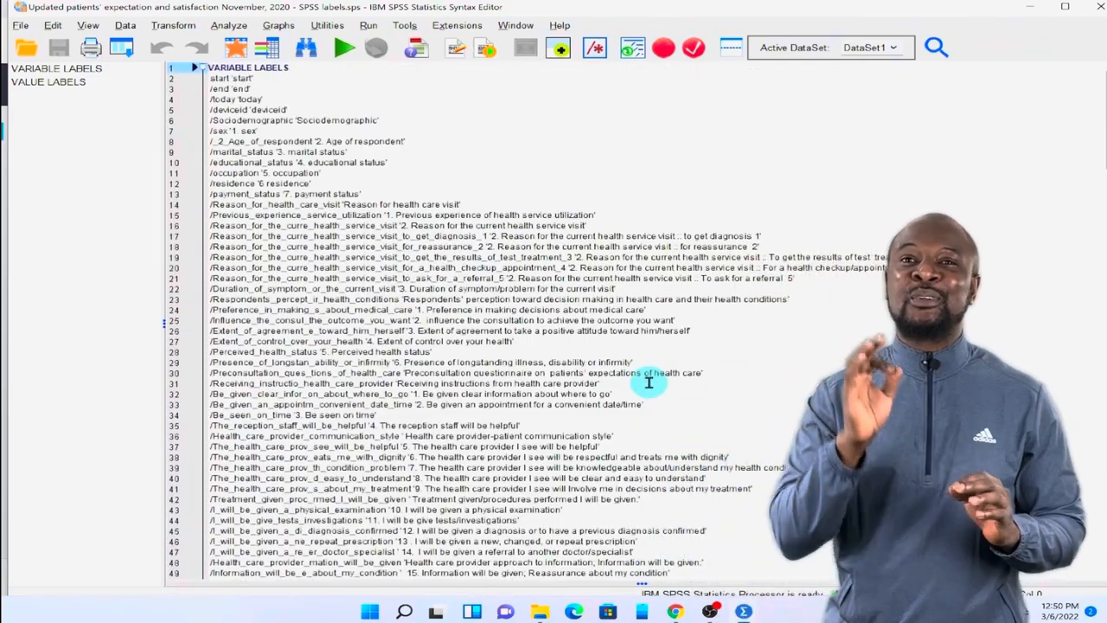
pyautogui.hotkey('ctrl', 'a')
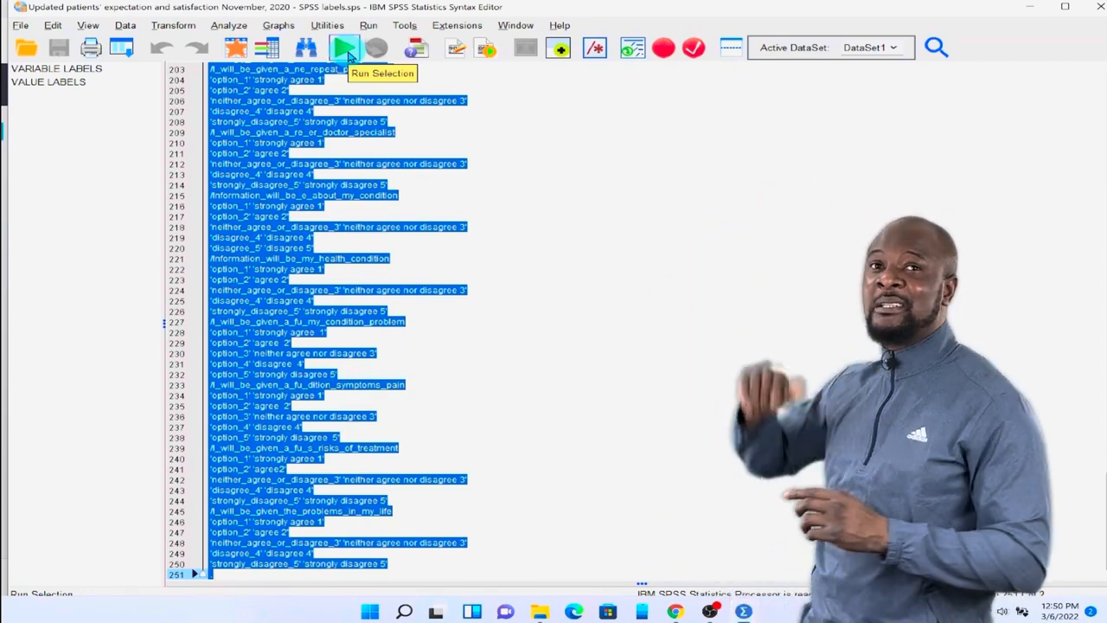
pyautogui.click(345, 52)
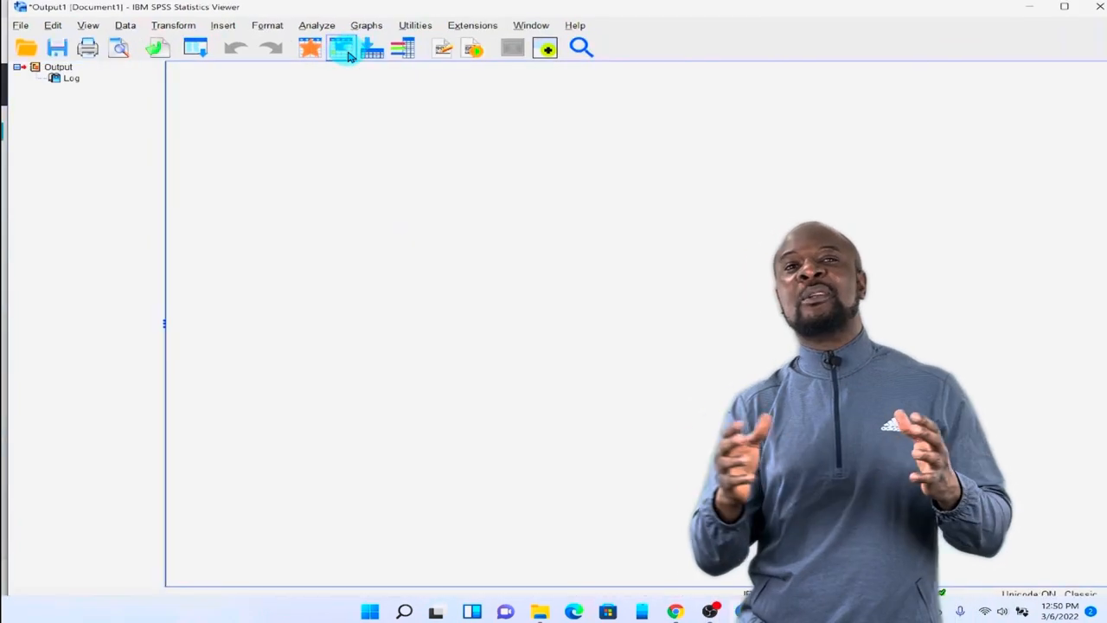
# - Return to the Data Editor and check the Values dialogs for sex and marital status
pyautogui.click(1027, 9)
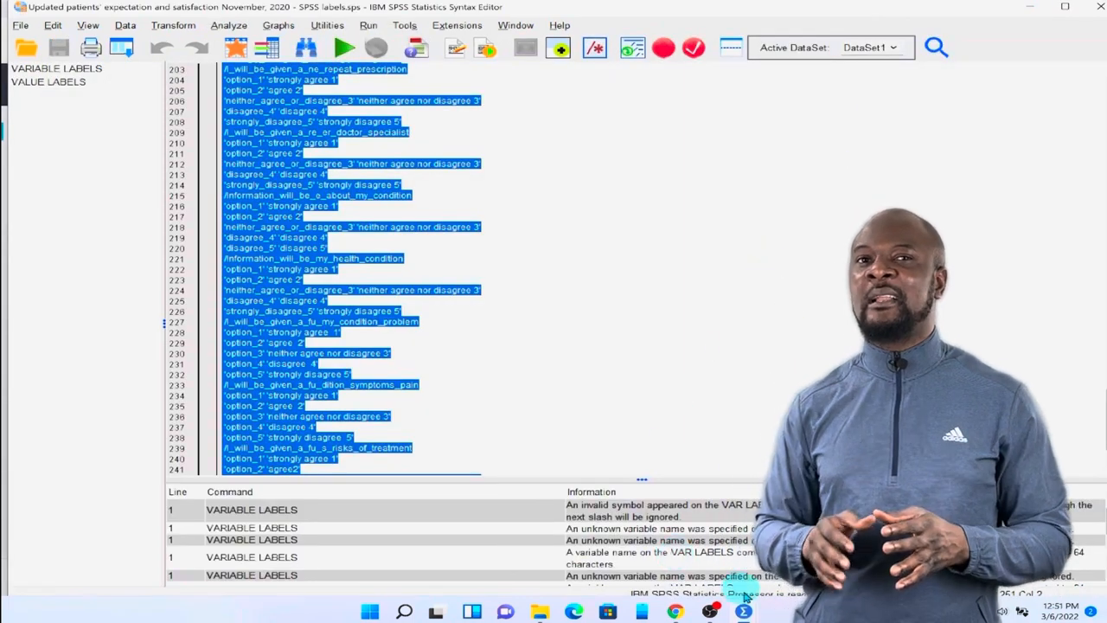
pyautogui.moveTo(742, 611)
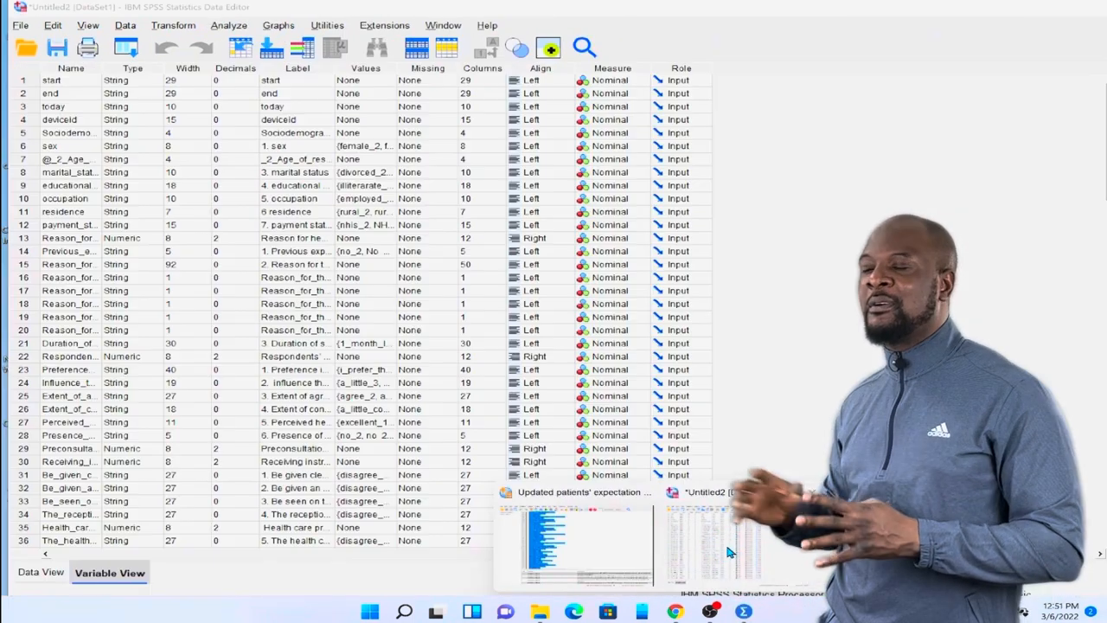
pyautogui.click(728, 552)
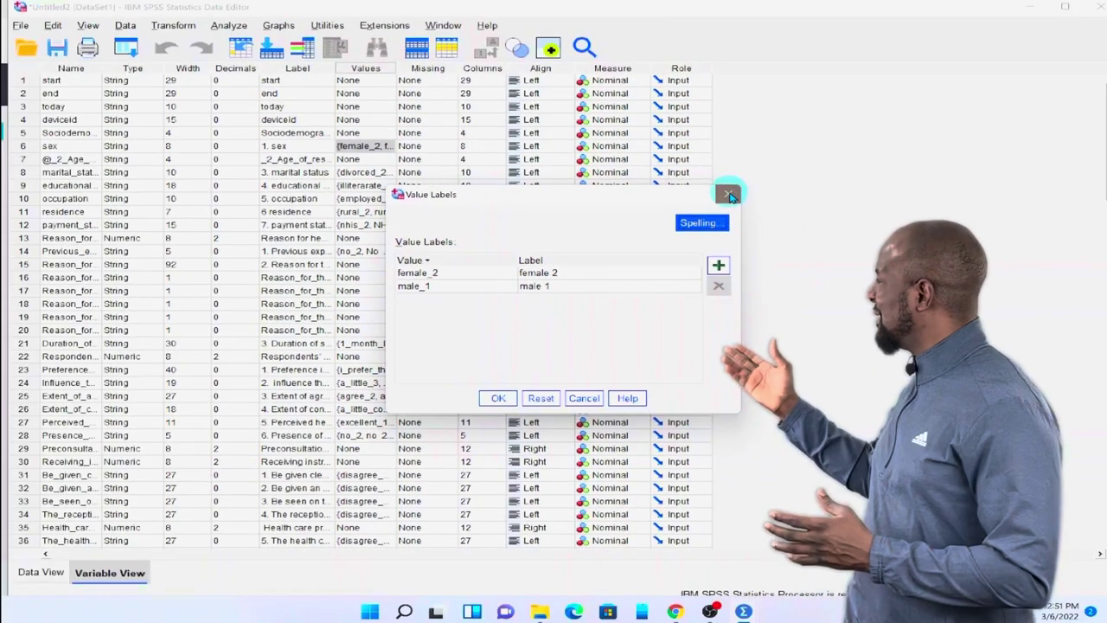
pyautogui.click(729, 195)
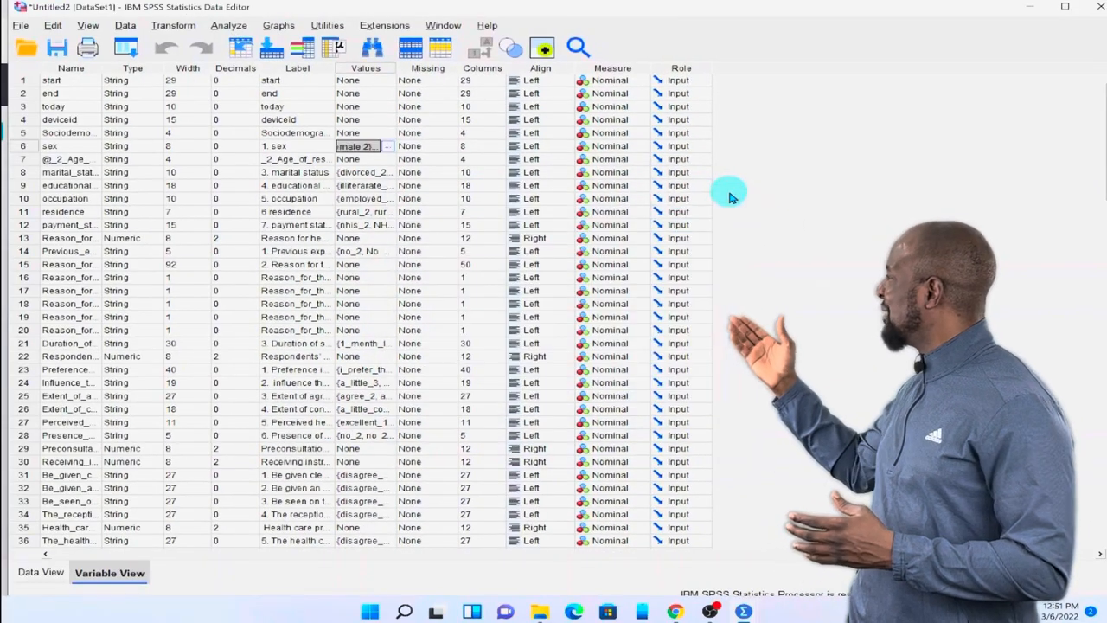
pyautogui.doubleClick(385, 173)
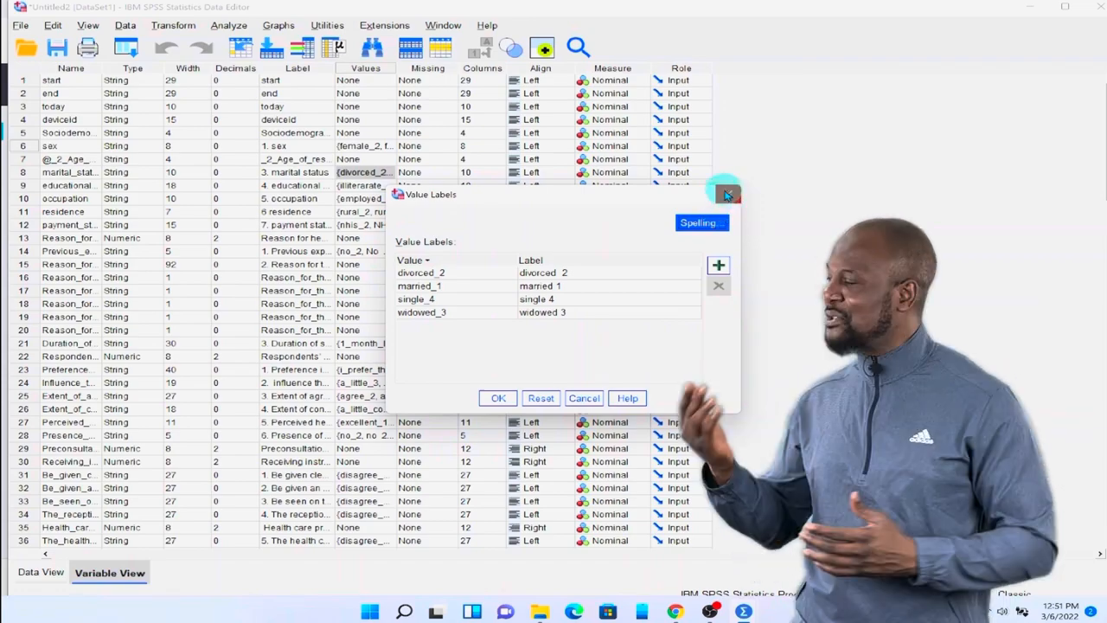
pyautogui.click(726, 193)
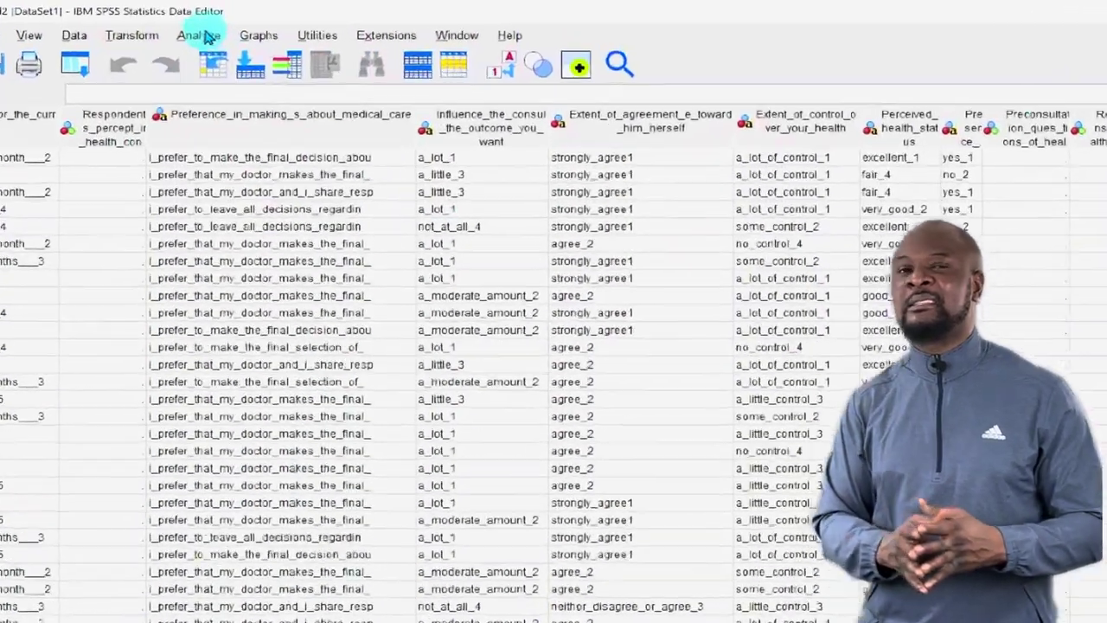
# - Run Frequencies on 1. sex after resetting the dialog, giving 169 female and 113 male of 282
pyautogui.click(230, 26)
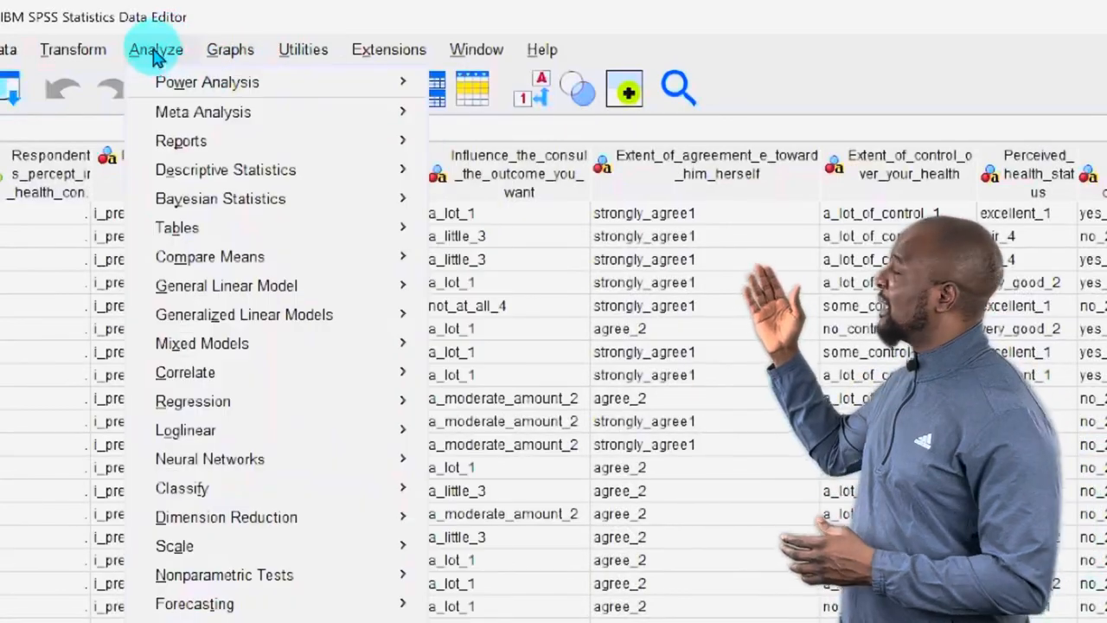
pyautogui.moveTo(225, 170)
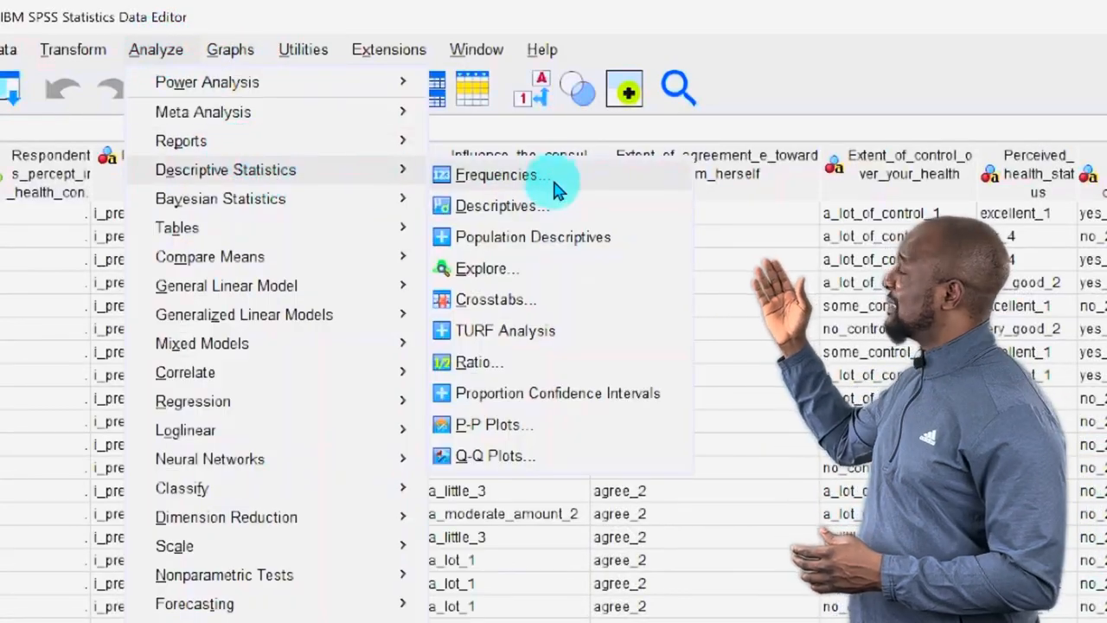
pyautogui.click(556, 191)
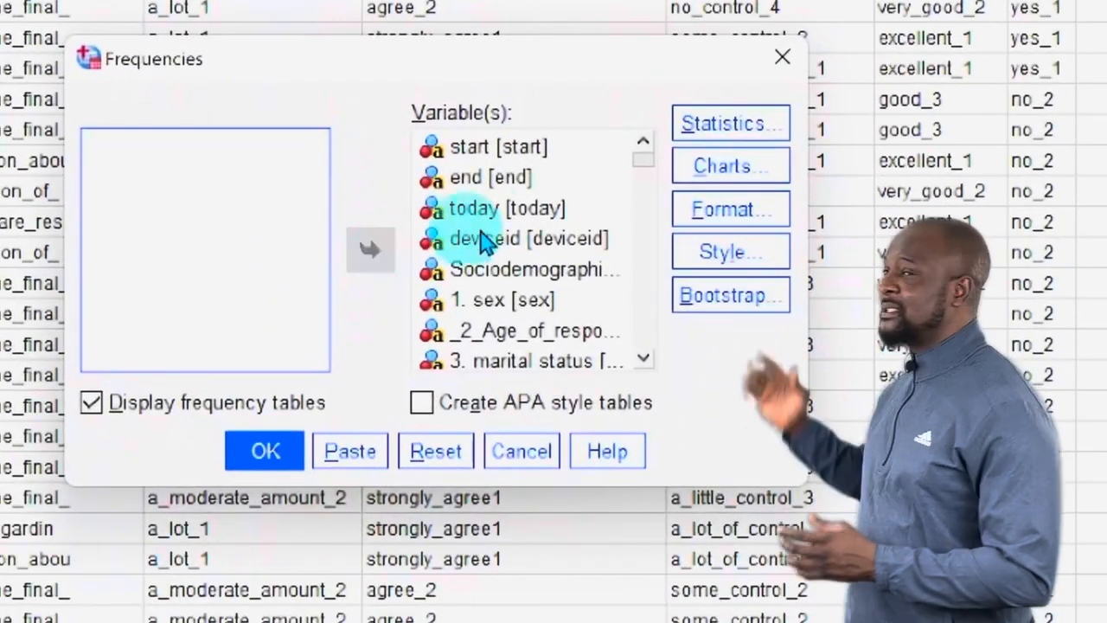
pyautogui.click(435, 451)
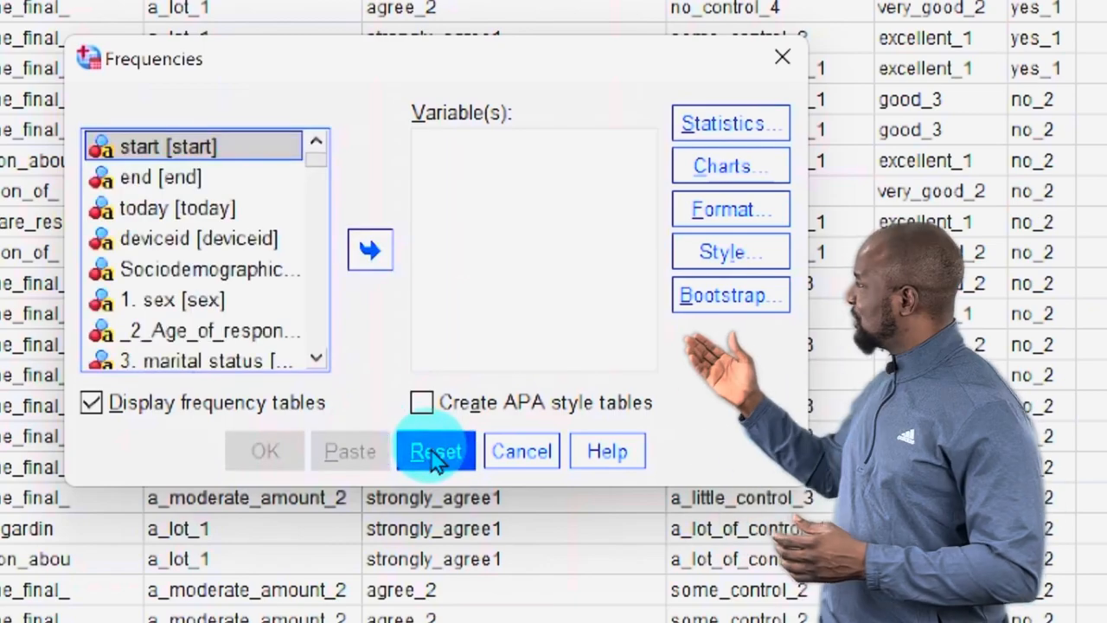
pyautogui.click(202, 299)
pyautogui.doubleClick(203, 299)
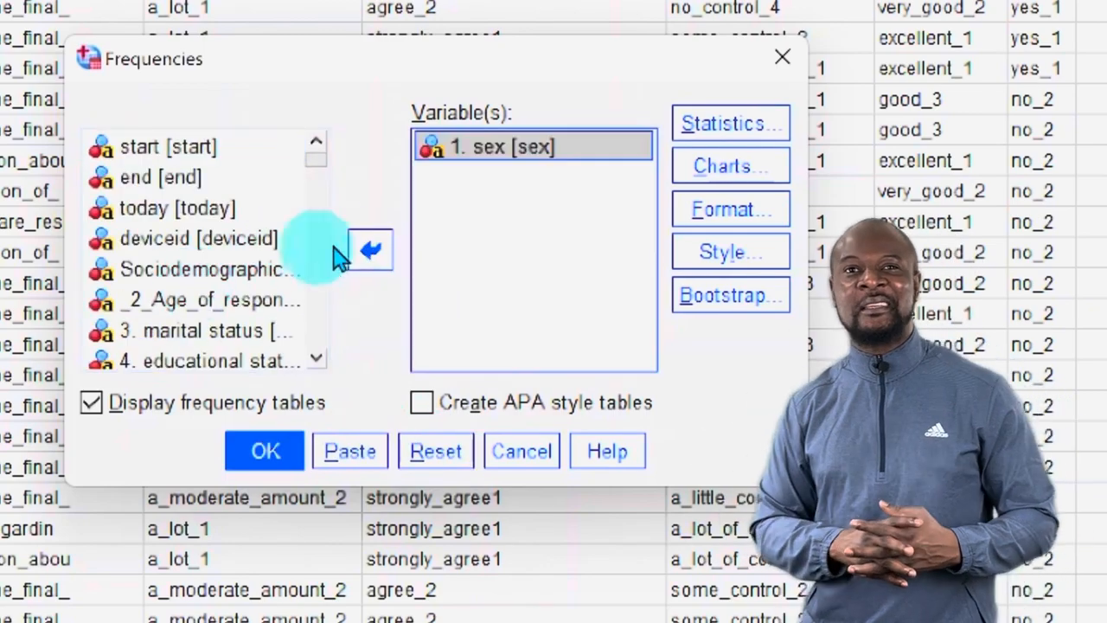
pyautogui.click(264, 451)
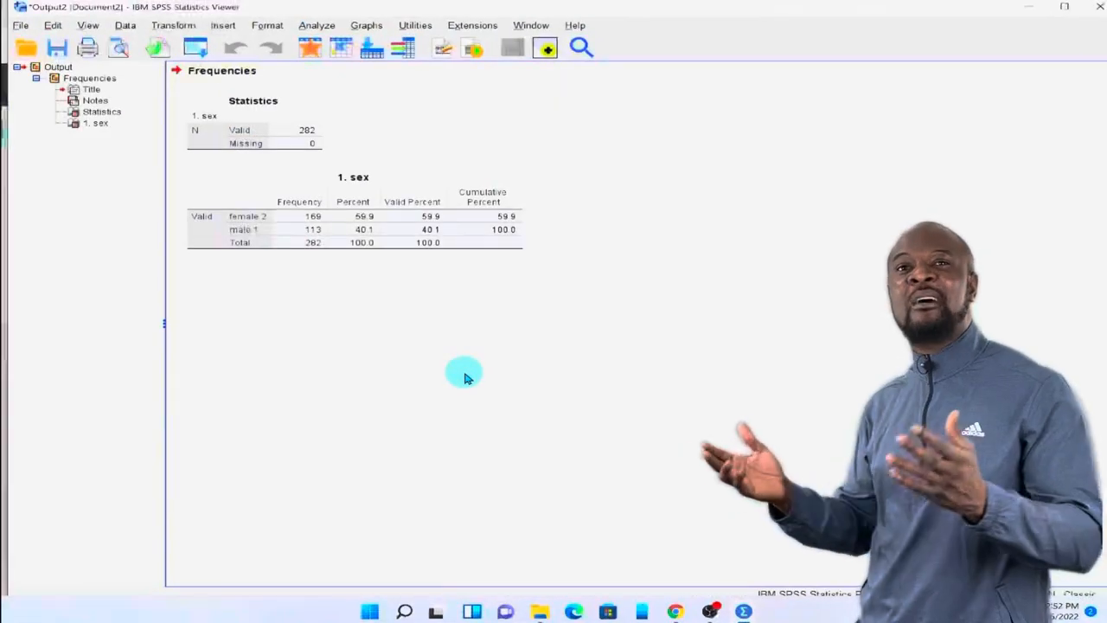